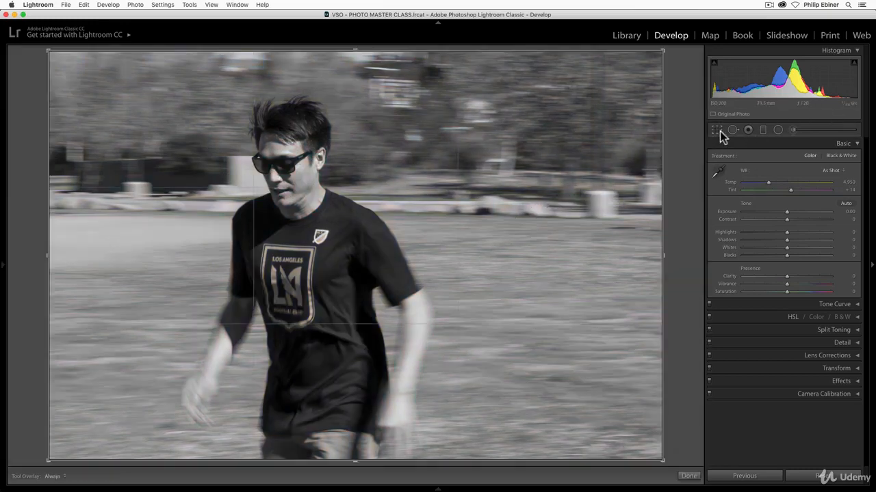
Crop the photo tighter around the man's upper body at the original aspect ratio, keeping his whole head inside the frame.
{"action": "left_click", "coordinate": [716, 129]}
{"action": "left_click_drag", "start_coordinate": [659, 64], "coordinate": [586, 90]}
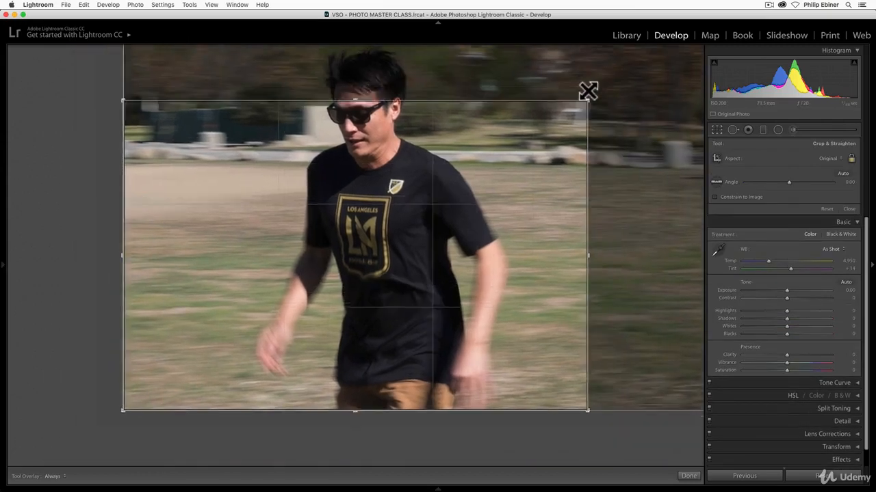
{"action": "left_click_drag", "start_coordinate": [488, 149], "coordinate": [524, 208]}
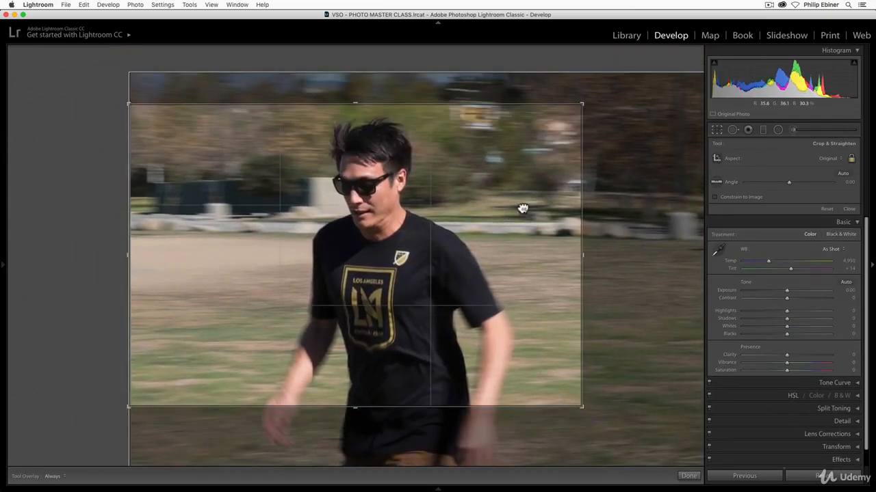
{"action": "key", "text": "Return"}
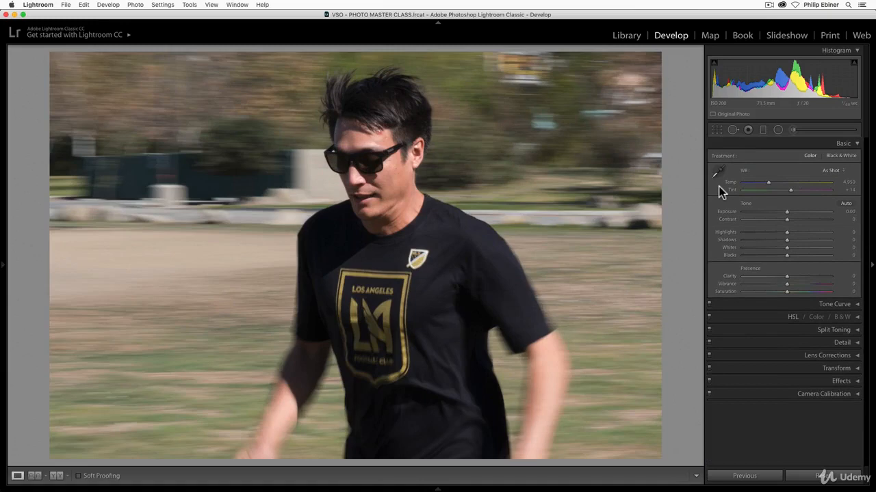
Reposition the crop so the man stands on the left third line of the frame.
{"action": "left_click", "coordinate": [716, 129]}
{"action": "left_click_drag", "start_coordinate": [504, 152], "coordinate": [391, 154]}
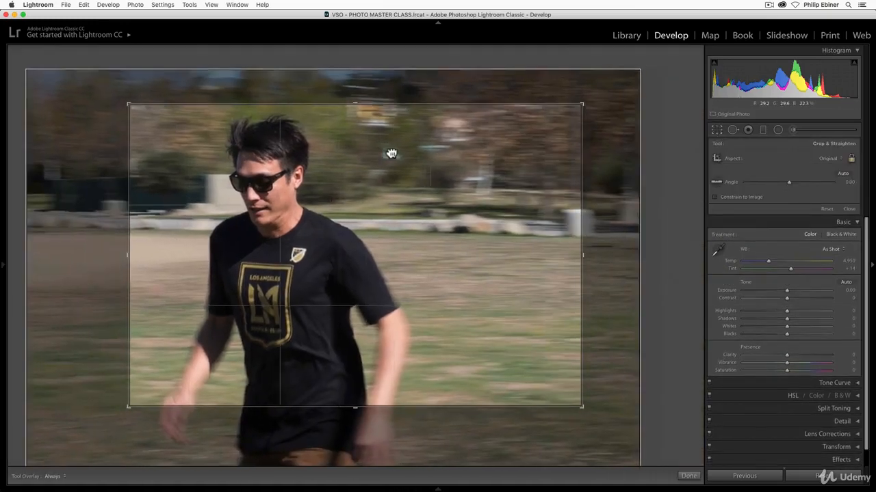
{"action": "key", "text": "Return"}
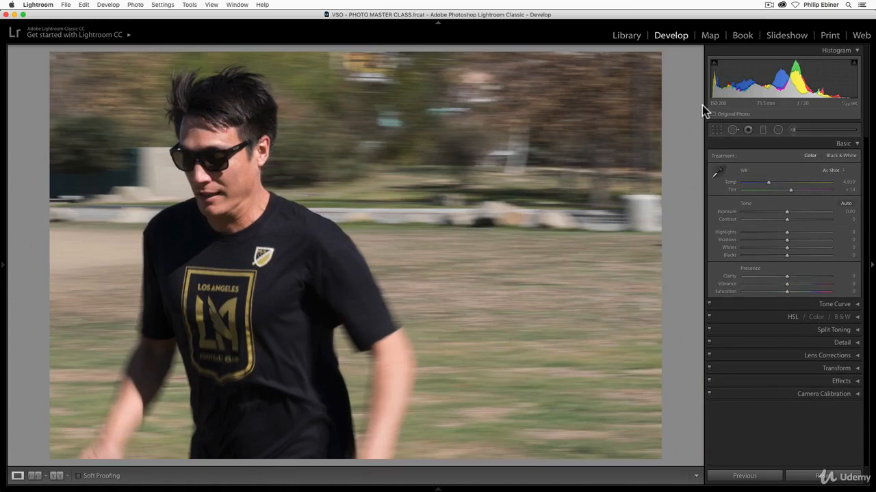
Reposition the crop so the man stands near the centre with open space on both sides.
{"action": "left_click", "coordinate": [717, 130]}
{"action": "left_click_drag", "start_coordinate": [538, 170], "coordinate": [688, 160]}
{"action": "key", "text": "Return"}
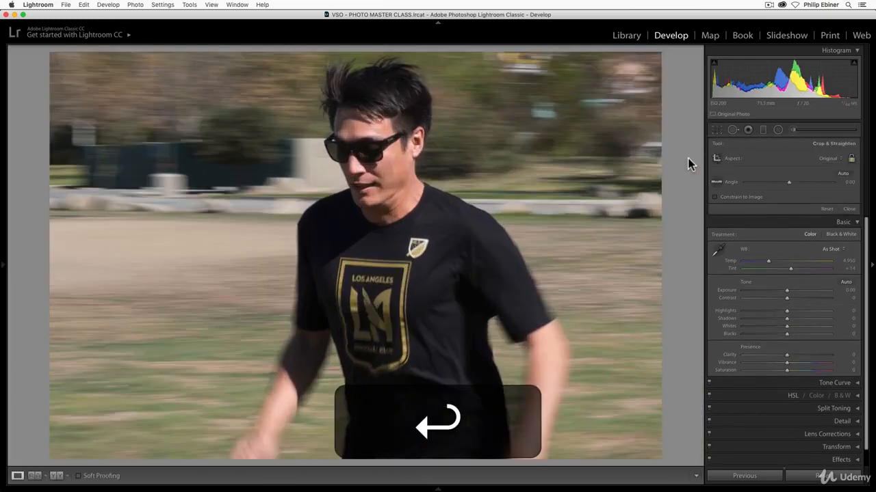
{"action": "left_click", "coordinate": [716, 132]}
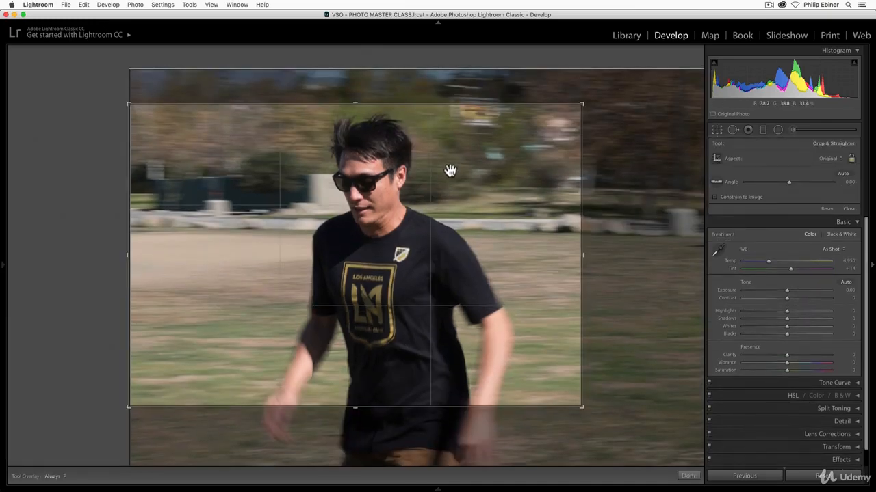
{"action": "key", "text": "Return"}
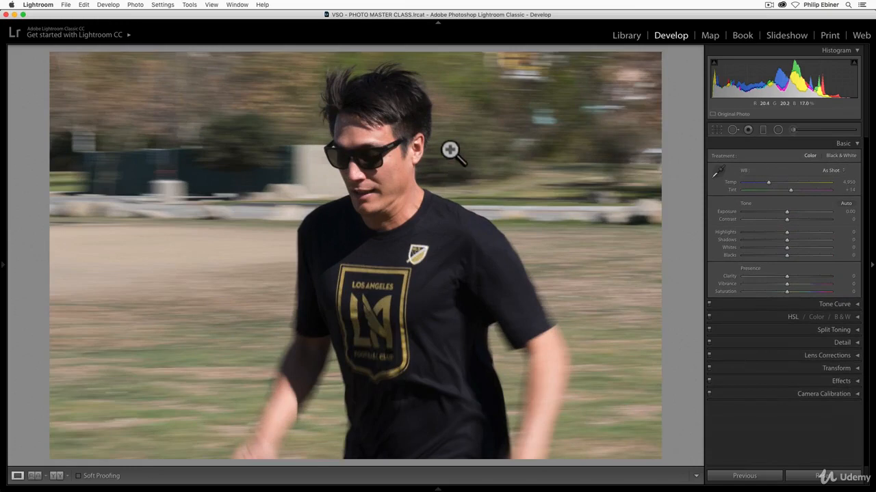
{"action": "key", "text": "super+z"}
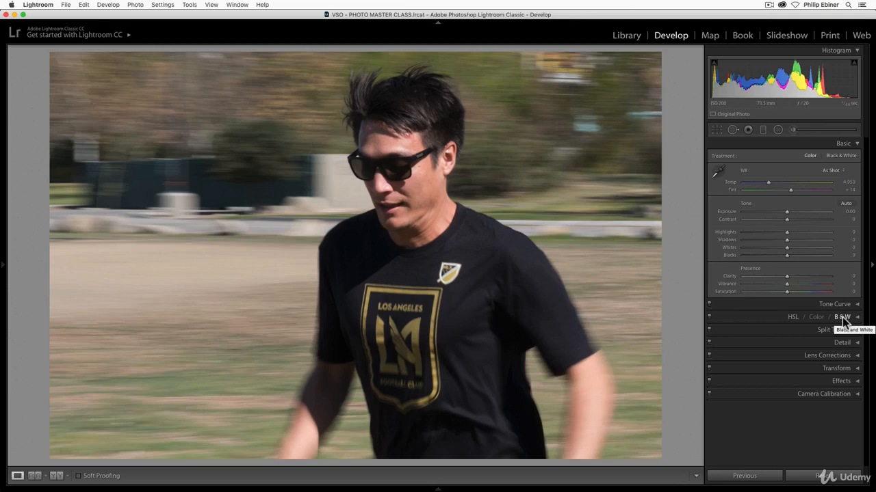
Switch the photo to black and white to examine its Black & White Mix, and return it to color.
{"action": "key", "text": "v"}
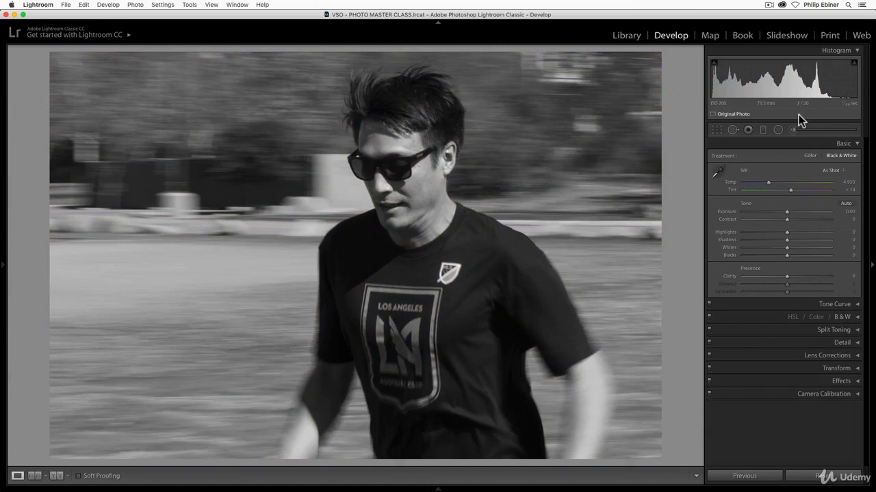
{"action": "left_click", "coordinate": [859, 318]}
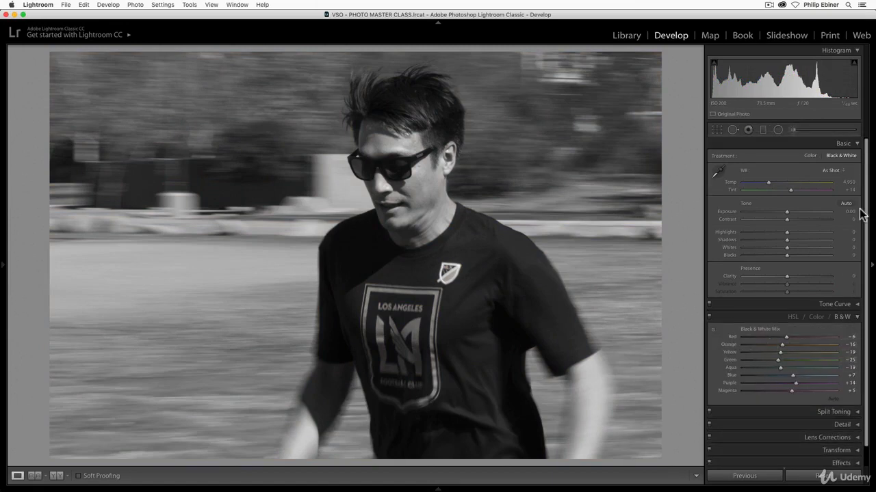
{"action": "left_click", "coordinate": [859, 323]}
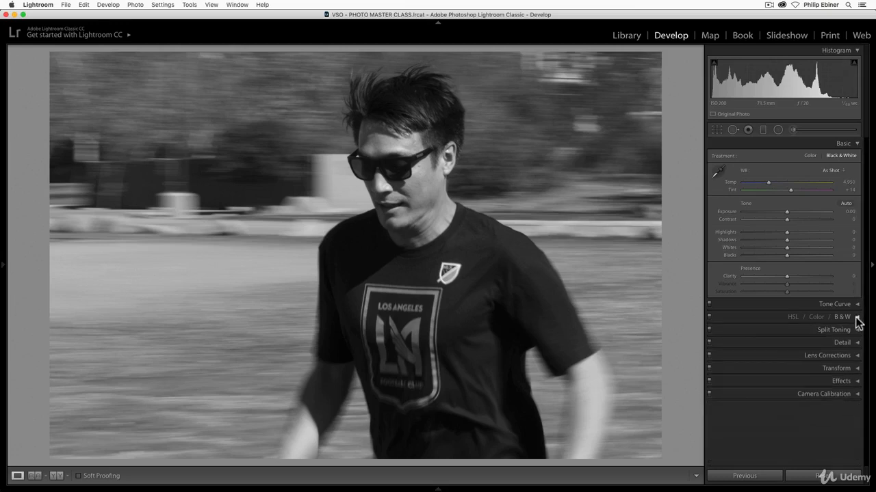
{"action": "key", "text": "v"}
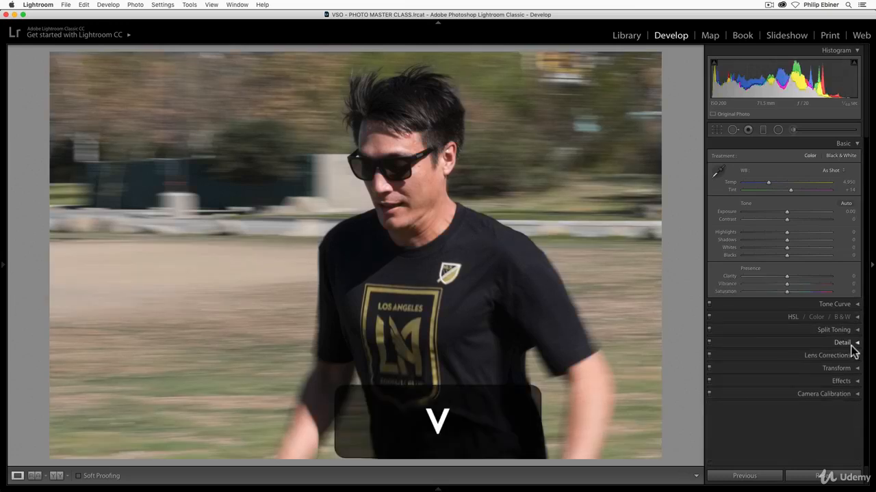
Try setting Saturation to -100 and converting the photo to black and white, and undo both changes.
{"action": "left_click_drag", "start_coordinate": [786, 292], "coordinate": [703, 299]}
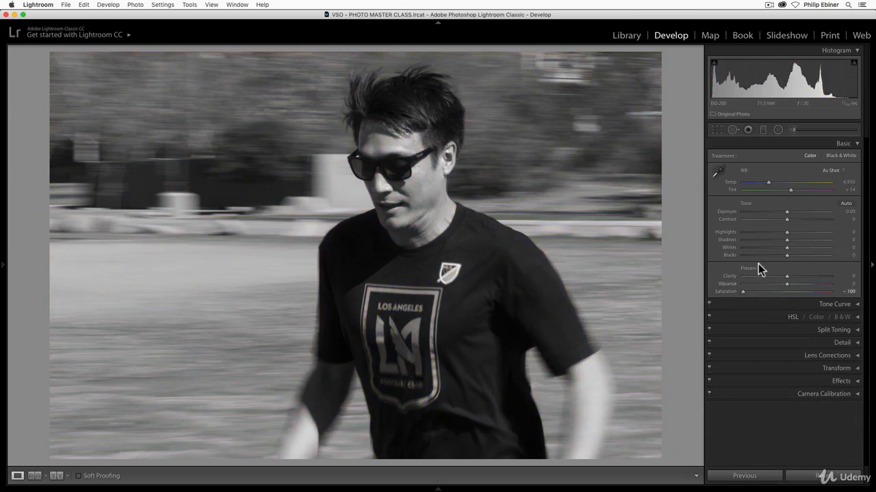
{"action": "left_click", "coordinate": [855, 305]}
{"action": "left_click", "coordinate": [855, 305]}
{"action": "left_click", "coordinate": [855, 317]}
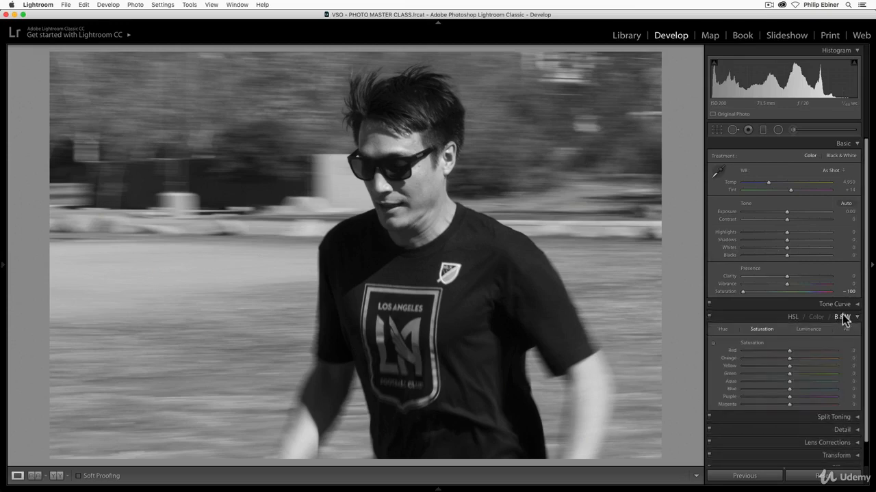
{"action": "left_click", "coordinate": [844, 317]}
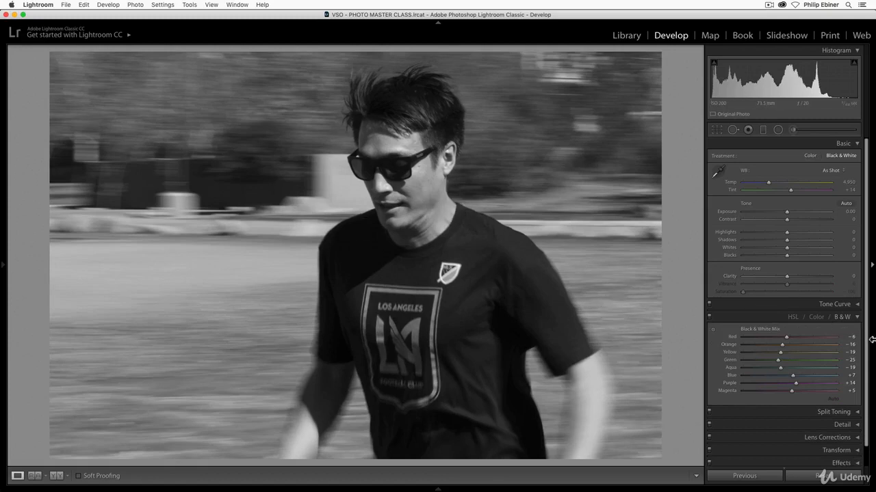
{"action": "key", "text": "super+z"}
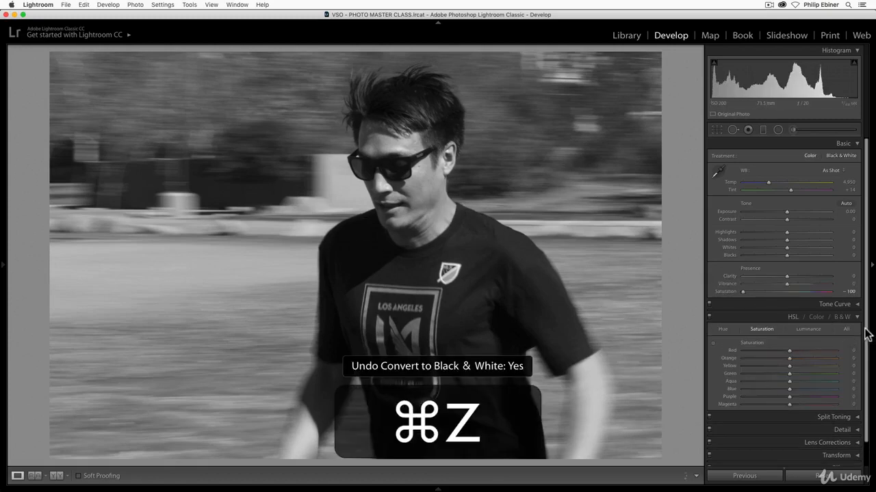
{"action": "key", "text": "super+z"}
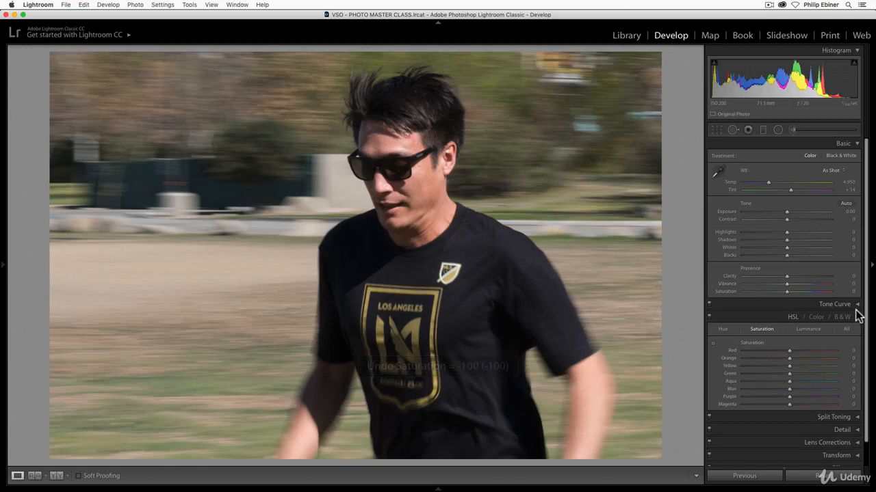
Convert the photo to black and white and set Blacks to -16.
{"action": "left_click", "coordinate": [843, 318]}
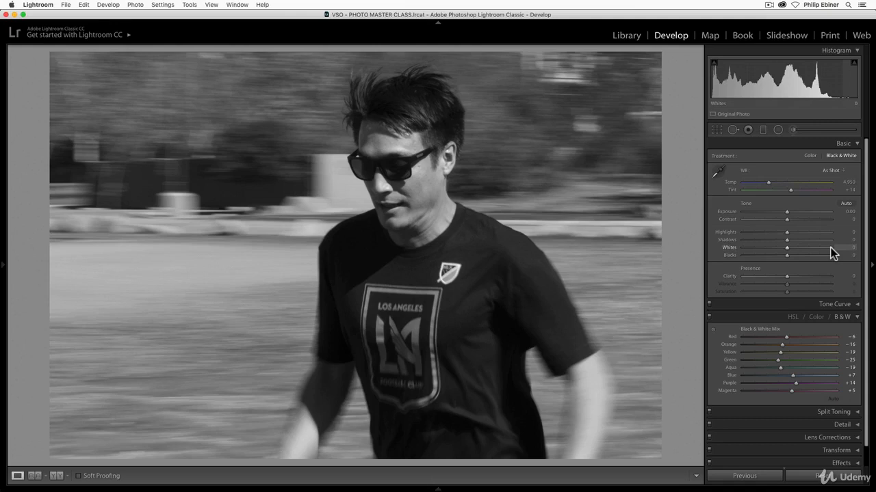
{"action": "mouse_move", "coordinate": [786, 256]}
{"action": "left_mouse_down"}
{"action": "mouse_move", "coordinate": [768, 258]}
{"action": "mouse_move", "coordinate": [795, 265]}
{"action": "mouse_move", "coordinate": [779, 263]}
{"action": "left_mouse_up"}
{"action": "key", "text": "alt"}
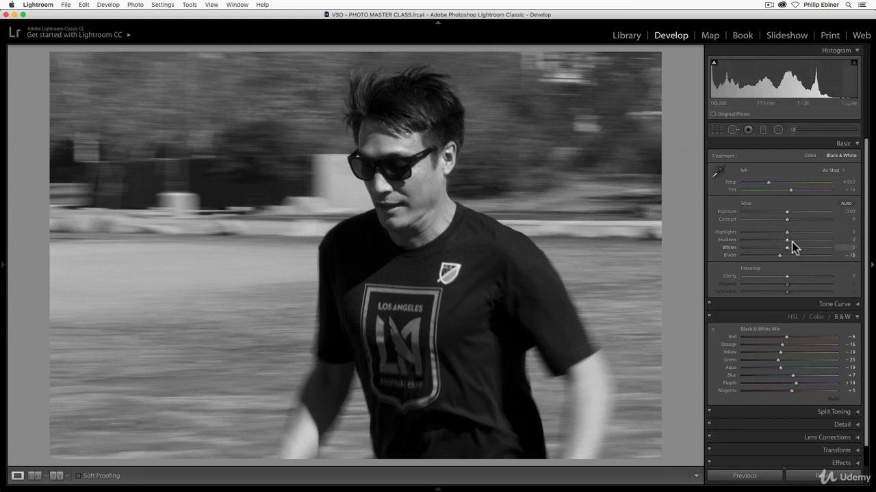
Set Highlights to +23, Whites to +36, Shadows to +18 and Clarity to +10.
{"action": "left_click_drag", "start_coordinate": [786, 233], "coordinate": [820, 248]}
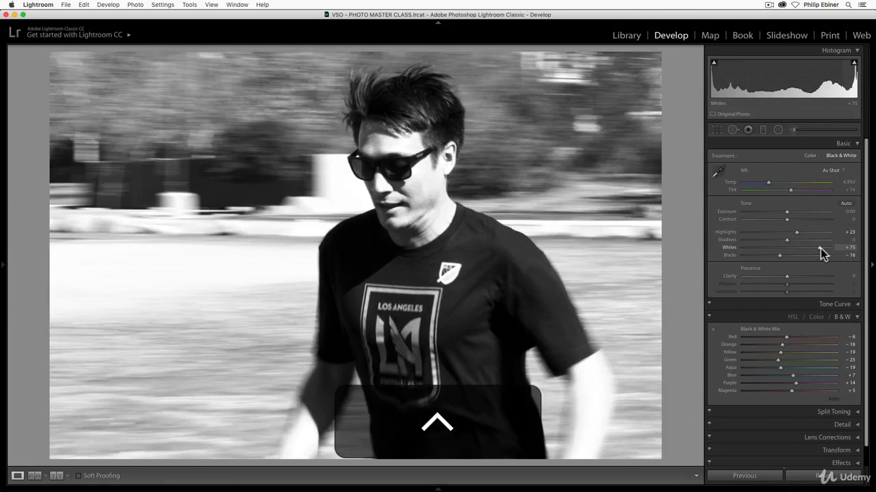
{"action": "left_click", "coordinate": [820, 248], "text": "alt"}
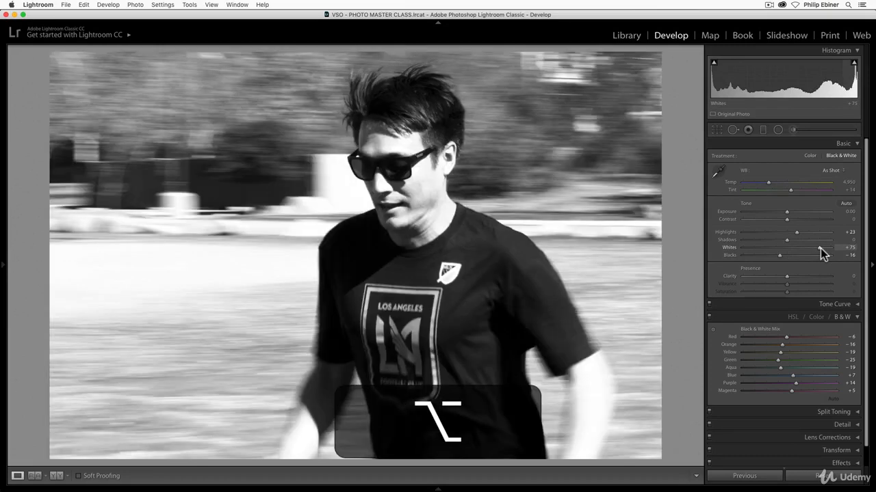
{"action": "left_click_drag", "start_coordinate": [820, 248], "coordinate": [803, 249]}
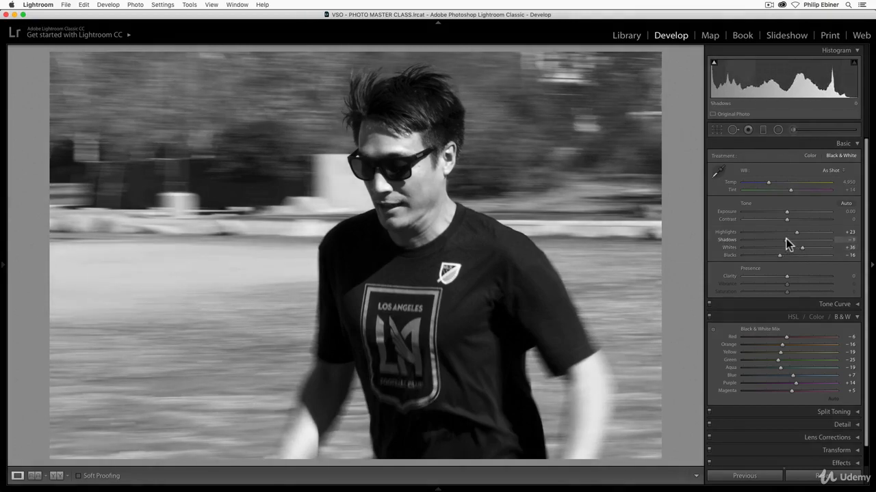
{"action": "mouse_move", "coordinate": [786, 239]}
{"action": "left_mouse_down"}
{"action": "mouse_move", "coordinate": [759, 236]}
{"action": "mouse_move", "coordinate": [797, 240]}
{"action": "left_mouse_up"}
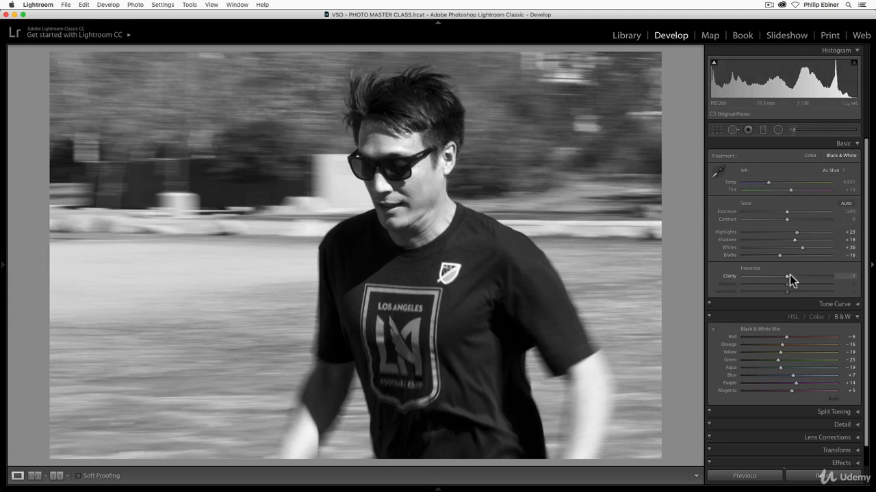
{"action": "left_click_drag", "start_coordinate": [787, 276], "coordinate": [791, 277]}
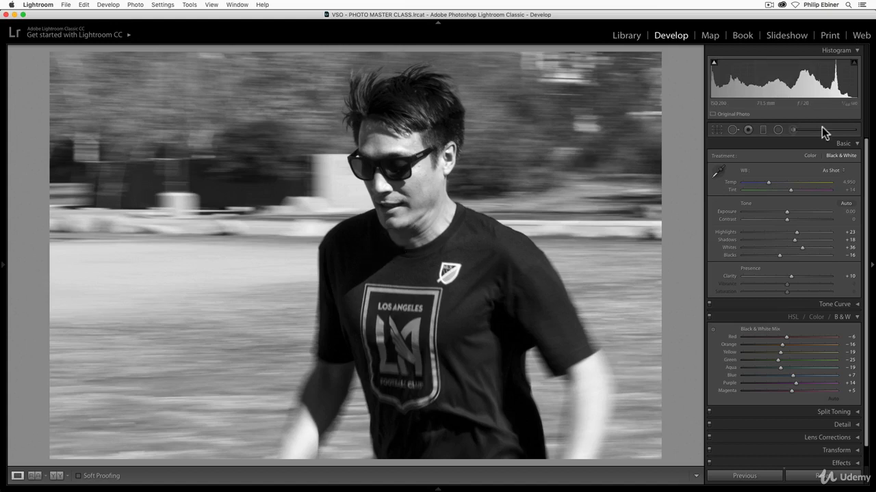
Paint an Adjustment Brush mask of size 13.9 over the man's head and torso, checking the coverage with the mask overlay.
{"action": "left_click", "coordinate": [792, 130]}
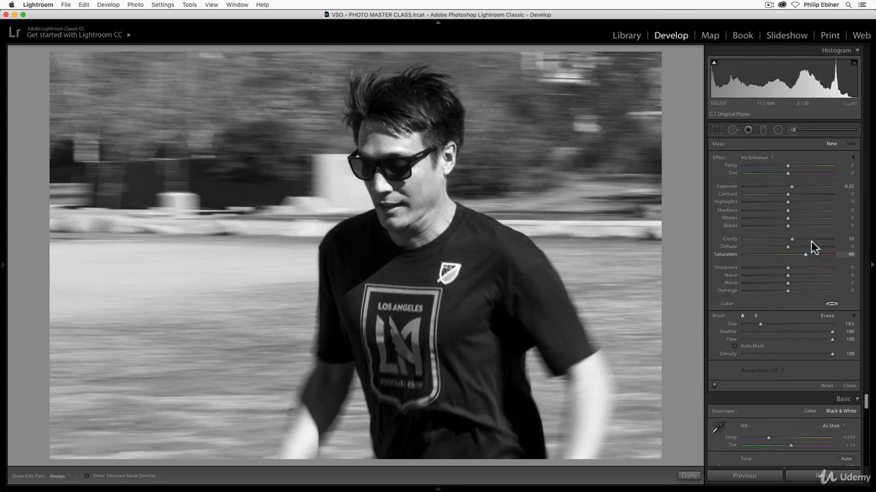
{"action": "left_click_drag", "start_coordinate": [760, 324], "coordinate": [756, 321]}
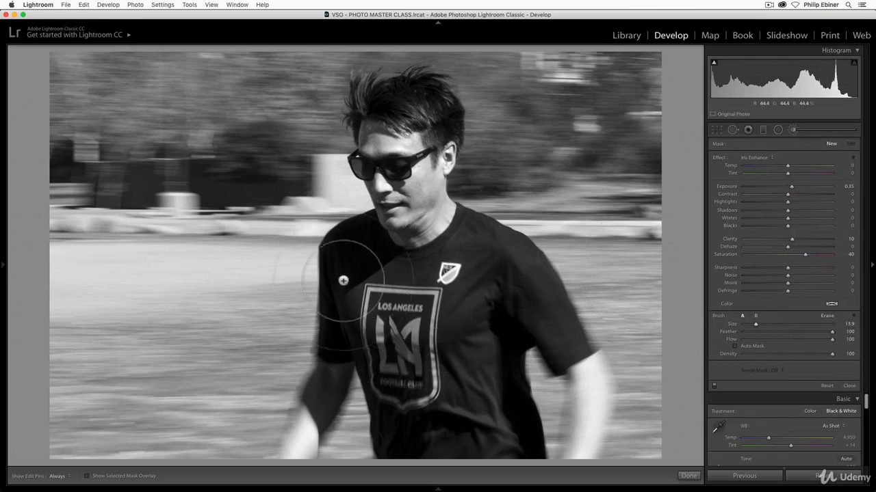
{"action": "key", "text": "o"}
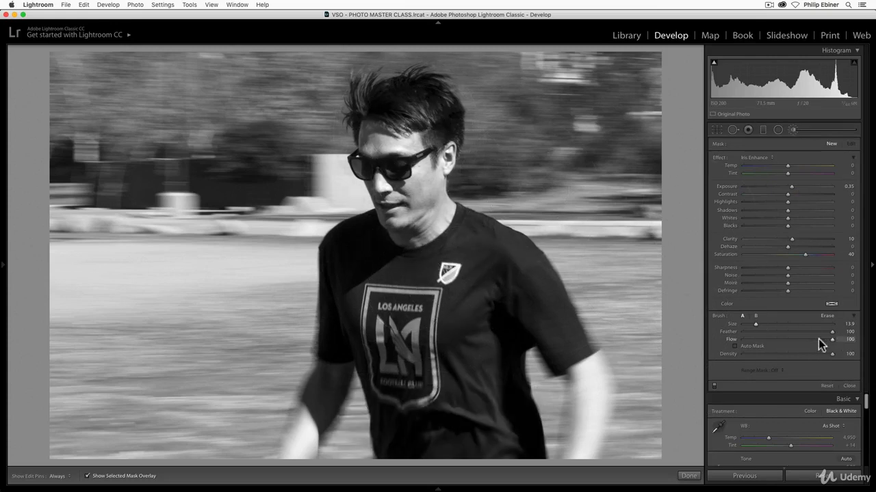
{"action": "mouse_move", "coordinate": [399, 129]}
{"action": "left_mouse_down"}
{"action": "mouse_move", "coordinate": [396, 162]}
{"action": "mouse_move", "coordinate": [441, 312]}
{"action": "mouse_move", "coordinate": [450, 440]}
{"action": "mouse_move", "coordinate": [418, 404]}
{"action": "mouse_move", "coordinate": [360, 260]}
{"action": "mouse_move", "coordinate": [372, 247]}
{"action": "mouse_move", "coordinate": [447, 330]}
{"action": "mouse_move", "coordinate": [477, 437]}
{"action": "mouse_move", "coordinate": [474, 268]}
{"action": "mouse_move", "coordinate": [469, 262]}
{"action": "mouse_move", "coordinate": [436, 327]}
{"action": "mouse_move", "coordinate": [425, 434]}
{"action": "left_mouse_up"}
{"action": "mouse_move", "coordinate": [421, 402]}
{"action": "left_mouse_down"}
{"action": "mouse_move", "coordinate": [364, 268]}
{"action": "mouse_move", "coordinate": [451, 279]}
{"action": "mouse_move", "coordinate": [422, 247]}
{"action": "mouse_move", "coordinate": [425, 131]}
{"action": "mouse_move", "coordinate": [403, 127]}
{"action": "mouse_move", "coordinate": [387, 141]}
{"action": "mouse_move", "coordinate": [411, 191]}
{"action": "mouse_move", "coordinate": [423, 183]}
{"action": "mouse_move", "coordinate": [436, 142]}
{"action": "mouse_move", "coordinate": [422, 122]}
{"action": "mouse_move", "coordinate": [381, 112]}
{"action": "left_mouse_up"}
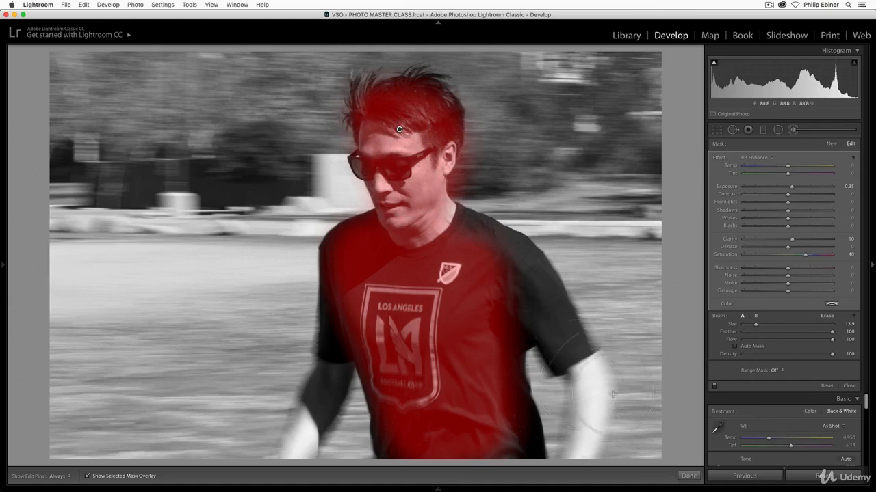
{"action": "key", "text": "o"}
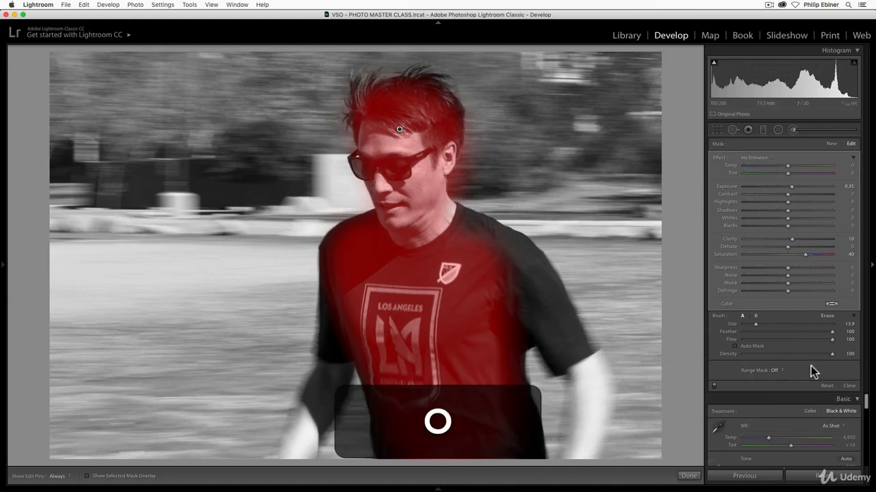
Reset the brush mask's Exposure and Saturation to 0, and raise its Clarity and Sharpness.
{"action": "double_click", "coordinate": [805, 253]}
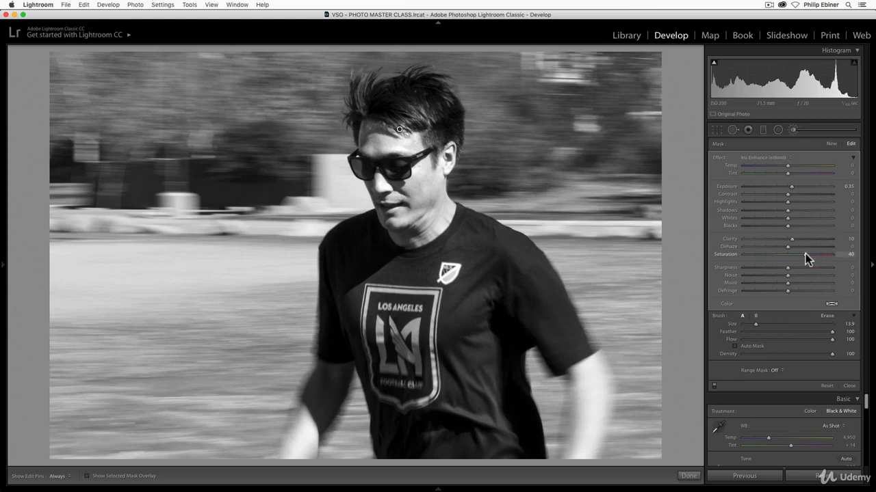
{"action": "double_click", "coordinate": [792, 238]}
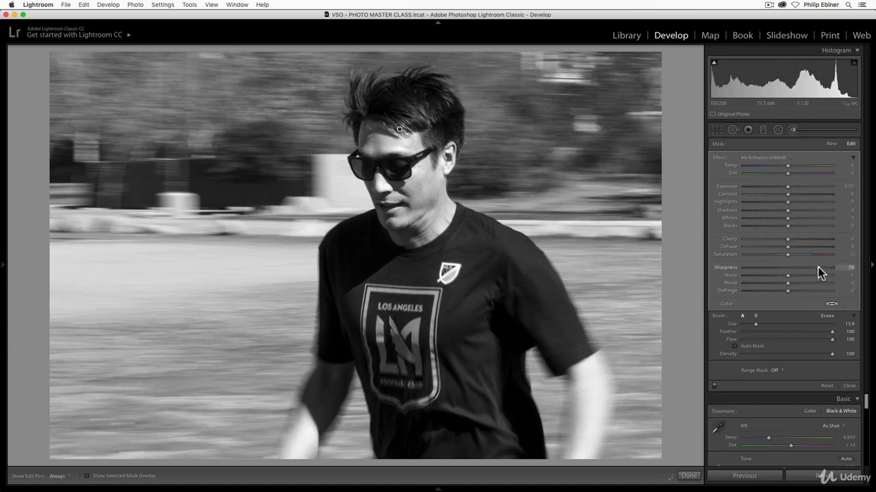
{"action": "left_click_drag", "start_coordinate": [788, 238], "coordinate": [796, 238]}
{"action": "left_click_drag", "start_coordinate": [810, 267], "coordinate": [809, 267]}
Paint a new brush mask over the shirt's chest logo, reset its Exposure, Clarity and Saturation to 0, and check its coverage.
{"action": "left_click", "coordinate": [831, 145]}
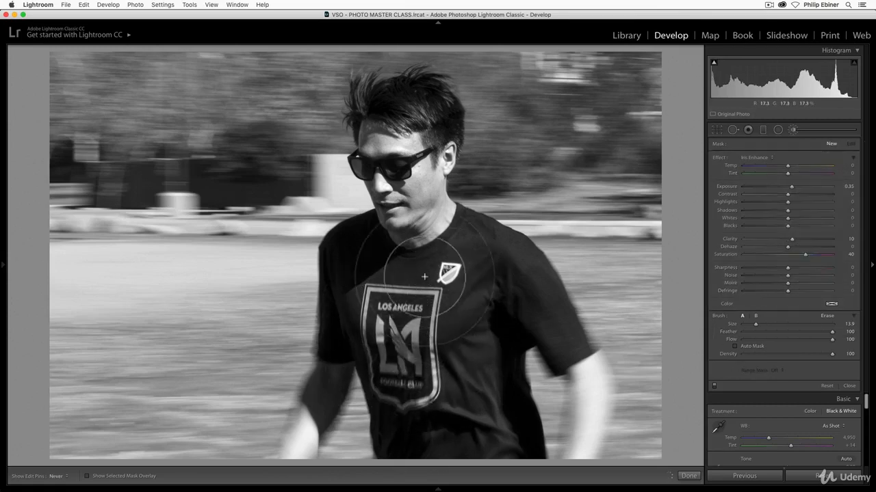
{"action": "left_click", "coordinate": [391, 370]}
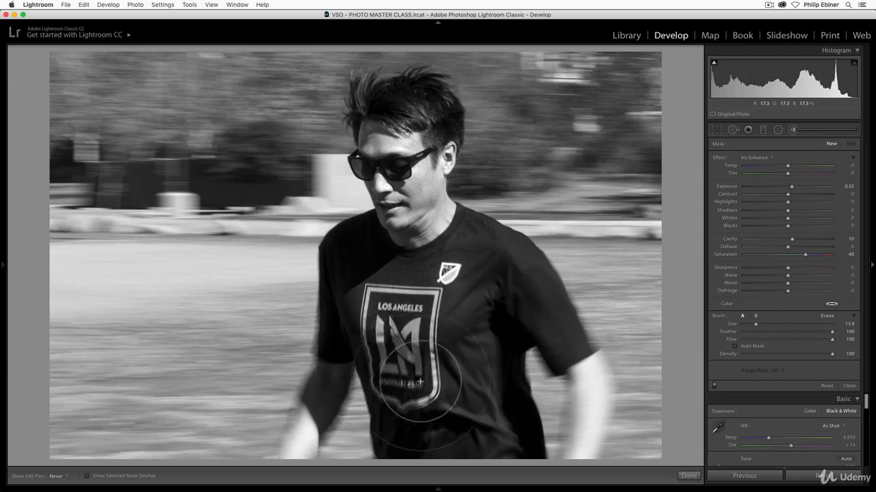
{"action": "double_click", "coordinate": [789, 186]}
{"action": "double_click", "coordinate": [792, 239]}
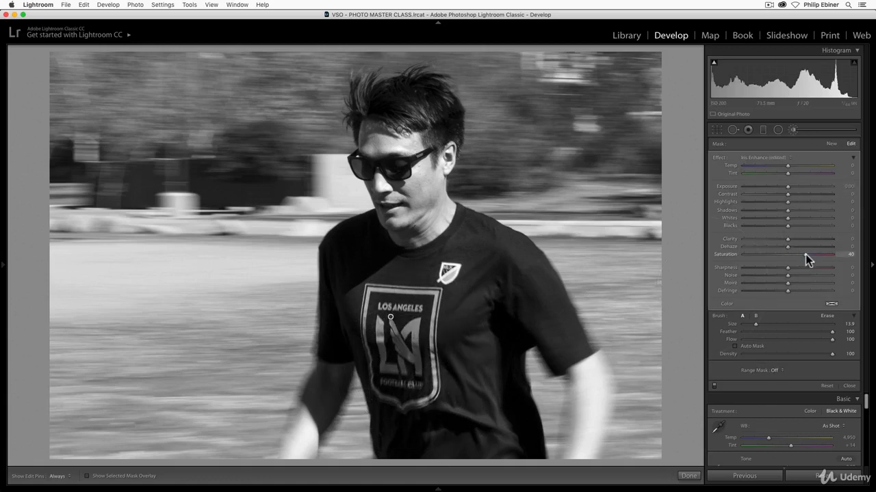
{"action": "double_click", "coordinate": [805, 255]}
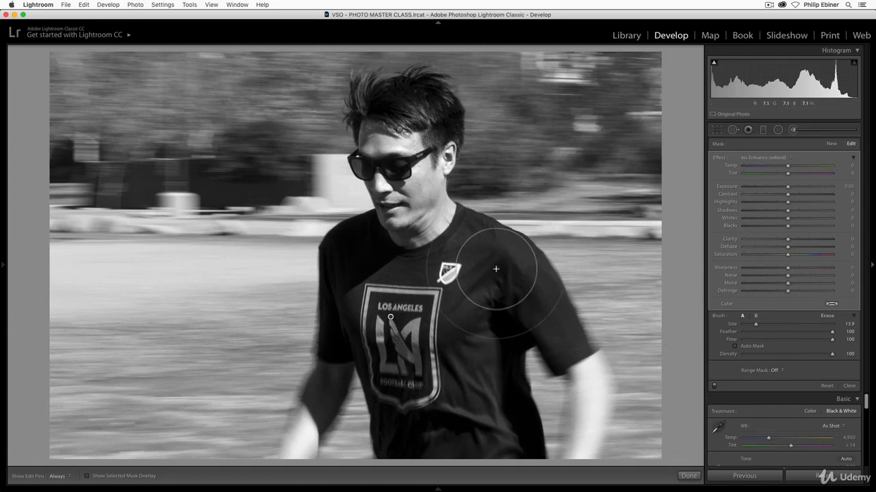
{"action": "key", "text": "o"}
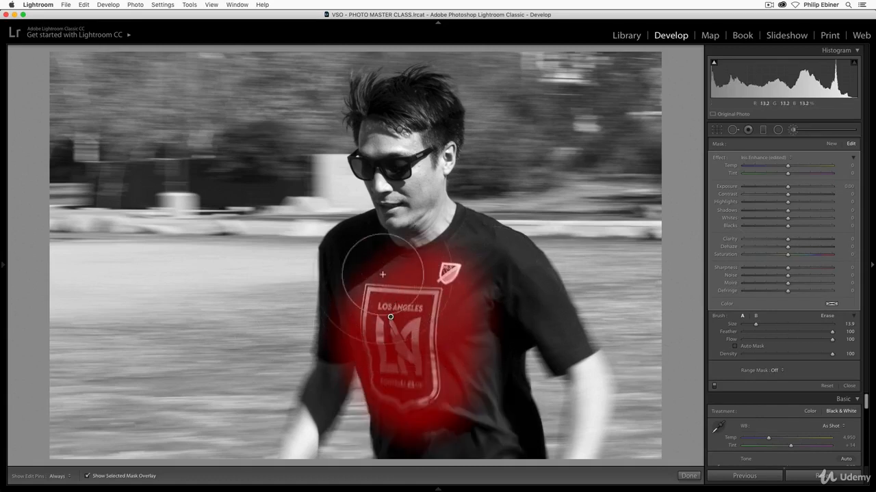
{"action": "key", "text": "o"}
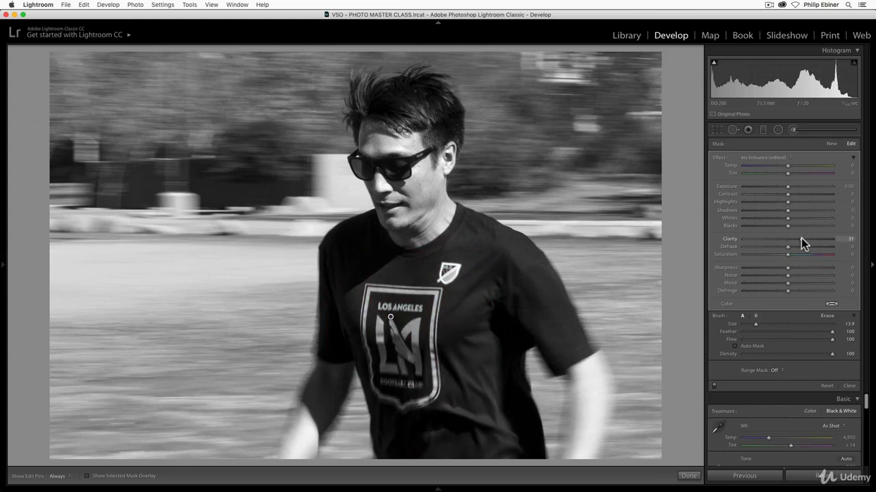
Set the logo brush mask's Clarity to 48, compare the photo with and without the brush adjustments, and finish the brush editing.
{"action": "mouse_move", "coordinate": [811, 238]}
{"action": "left_mouse_down"}
{"action": "mouse_move", "coordinate": [819, 239]}
{"action": "mouse_move", "coordinate": [808, 238]}
{"action": "left_mouse_up"}
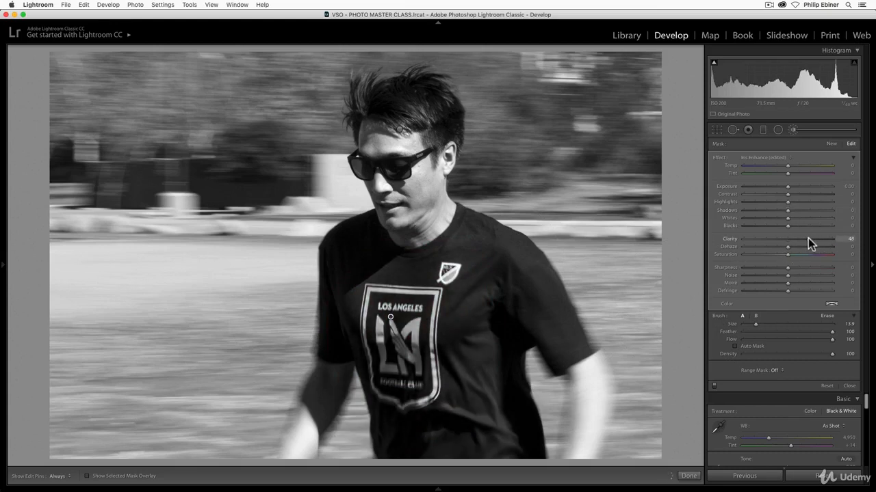
{"action": "left_click", "coordinate": [714, 386]}
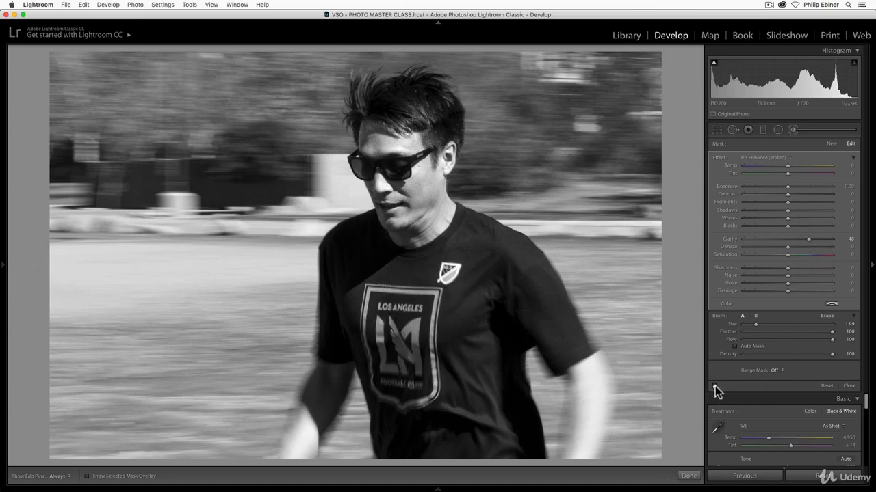
{"action": "left_click", "coordinate": [714, 385]}
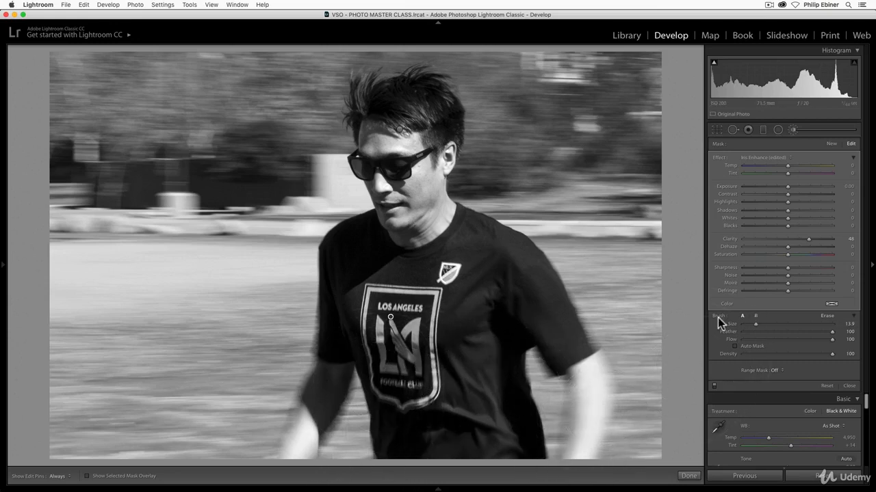
{"action": "left_click", "coordinate": [688, 475]}
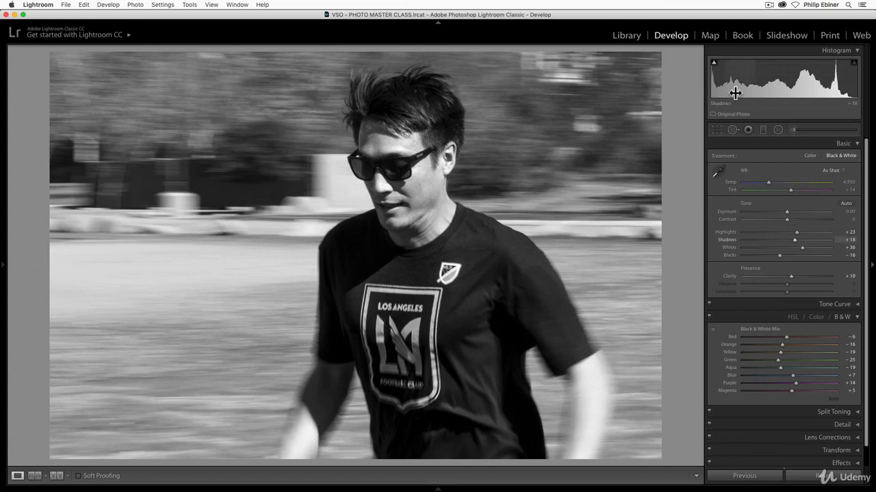
Draw a radial filter with all effect values reset as a tall ellipse around the man's head and torso, and show its mask overlay.
{"action": "key", "text": "shift+m"}
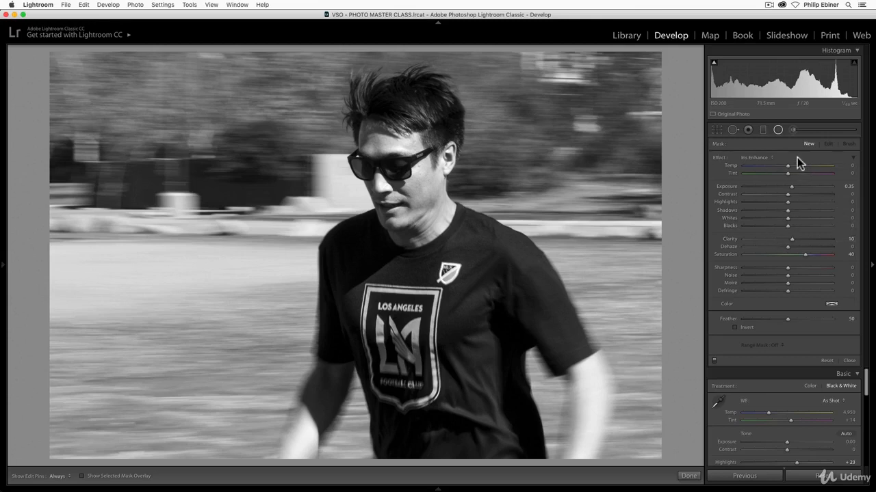
{"action": "double_click", "coordinate": [718, 159]}
{"action": "left_click_drag", "start_coordinate": [405, 174], "coordinate": [526, 346]}
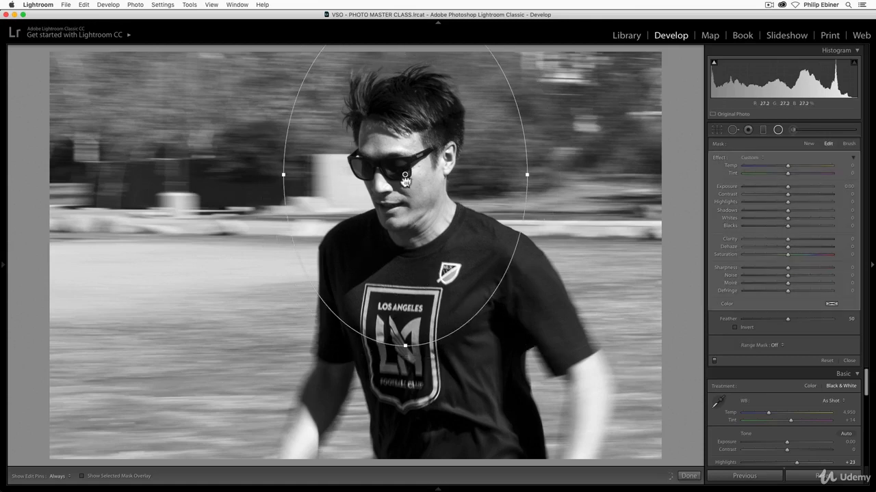
{"action": "left_click_drag", "start_coordinate": [405, 176], "coordinate": [414, 230]}
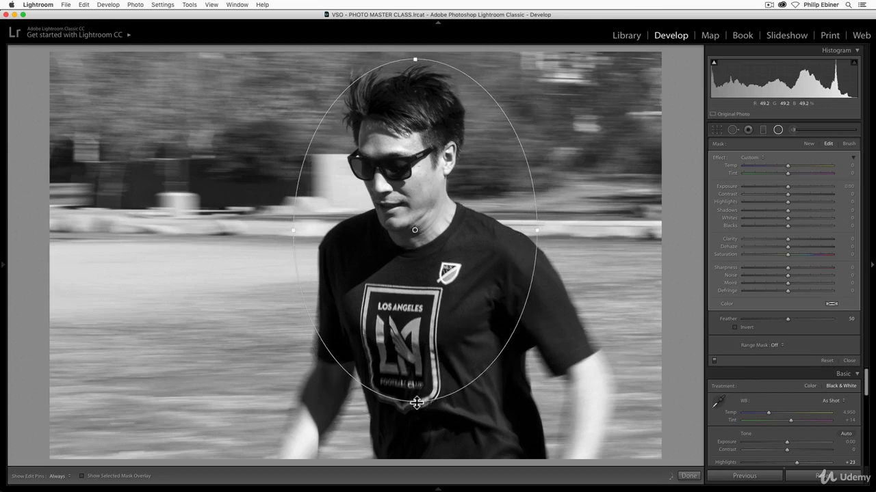
{"action": "left_click_drag", "start_coordinate": [417, 404], "coordinate": [414, 446]}
{"action": "mouse_move", "coordinate": [415, 228]}
{"action": "left_mouse_down"}
{"action": "mouse_move", "coordinate": [416, 242]}
{"action": "mouse_move", "coordinate": [413, 235]}
{"action": "left_mouse_up"}
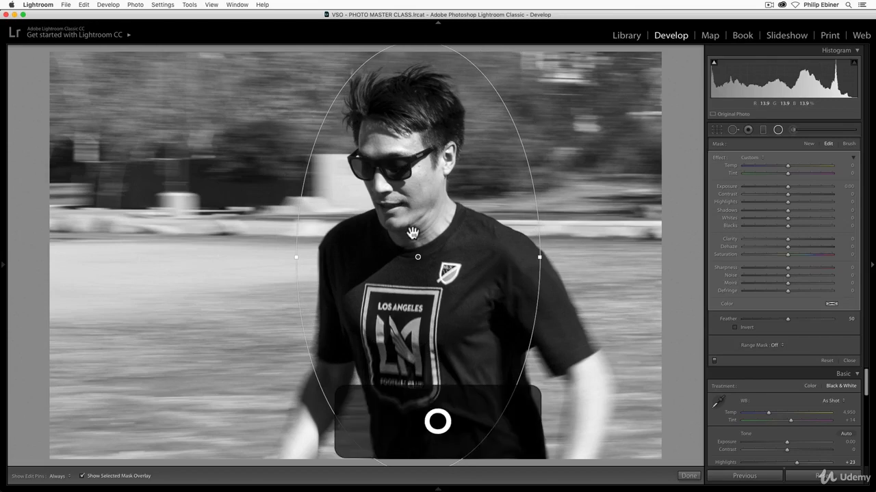
{"action": "key", "text": "o"}
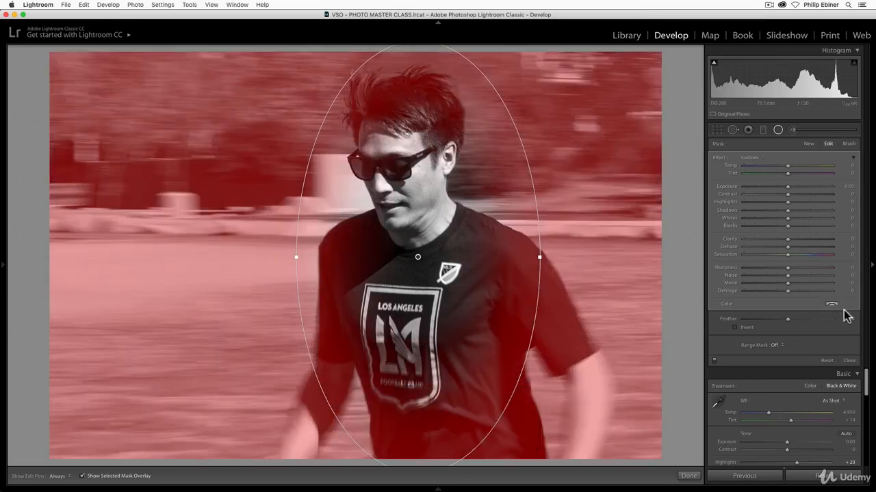
Erase the radial filter's mask from the man's shirt and arms, using an Erase brush enlarged to size 17.0.
{"action": "left_click", "coordinate": [848, 145]}
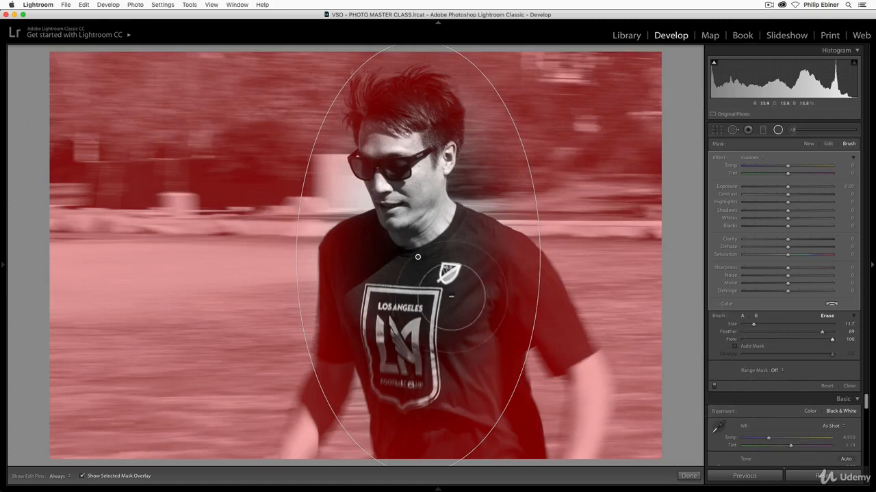
{"action": "mouse_move", "coordinate": [509, 273]}
{"action": "left_mouse_down"}
{"action": "mouse_move", "coordinate": [541, 318]}
{"action": "mouse_move", "coordinate": [490, 299]}
{"action": "mouse_move", "coordinate": [492, 400]}
{"action": "mouse_move", "coordinate": [595, 367]}
{"action": "mouse_move", "coordinate": [497, 360]}
{"action": "mouse_move", "coordinate": [457, 388]}
{"action": "mouse_move", "coordinate": [455, 435]}
{"action": "mouse_move", "coordinate": [405, 317]}
{"action": "mouse_move", "coordinate": [389, 331]}
{"action": "mouse_move", "coordinate": [418, 438]}
{"action": "mouse_move", "coordinate": [431, 411]}
{"action": "mouse_move", "coordinate": [439, 329]}
{"action": "mouse_move", "coordinate": [420, 285]}
{"action": "mouse_move", "coordinate": [437, 437]}
{"action": "mouse_move", "coordinate": [464, 382]}
{"action": "mouse_move", "coordinate": [488, 479]}
{"action": "mouse_move", "coordinate": [501, 426]}
{"action": "mouse_move", "coordinate": [474, 334]}
{"action": "mouse_move", "coordinate": [481, 331]}
{"action": "mouse_move", "coordinate": [483, 362]}
{"action": "mouse_move", "coordinate": [504, 322]}
{"action": "mouse_move", "coordinate": [532, 331]}
{"action": "mouse_move", "coordinate": [556, 355]}
{"action": "mouse_move", "coordinate": [561, 408]}
{"action": "mouse_move", "coordinate": [548, 452]}
{"action": "mouse_move", "coordinate": [527, 417]}
{"action": "mouse_move", "coordinate": [508, 311]}
{"action": "mouse_move", "coordinate": [514, 444]}
{"action": "mouse_move", "coordinate": [468, 426]}
{"action": "mouse_move", "coordinate": [404, 333]}
{"action": "mouse_move", "coordinate": [409, 460]}
{"action": "mouse_move", "coordinate": [390, 386]}
{"action": "mouse_move", "coordinate": [321, 450]}
{"action": "mouse_move", "coordinate": [361, 390]}
{"action": "mouse_move", "coordinate": [364, 263]}
{"action": "mouse_move", "coordinate": [339, 409]}
{"action": "mouse_move", "coordinate": [321, 446]}
{"action": "mouse_move", "coordinate": [354, 286]}
{"action": "mouse_move", "coordinate": [382, 266]}
{"action": "mouse_move", "coordinate": [419, 262]}
{"action": "mouse_move", "coordinate": [531, 338]}
{"action": "mouse_move", "coordinate": [569, 448]}
{"action": "mouse_move", "coordinate": [580, 430]}
{"action": "mouse_move", "coordinate": [560, 349]}
{"action": "mouse_move", "coordinate": [496, 262]}
{"action": "mouse_move", "coordinate": [447, 241]}
{"action": "left_mouse_up"}
{"action": "key", "text": "h"}
{"action": "key", "text": "h"}
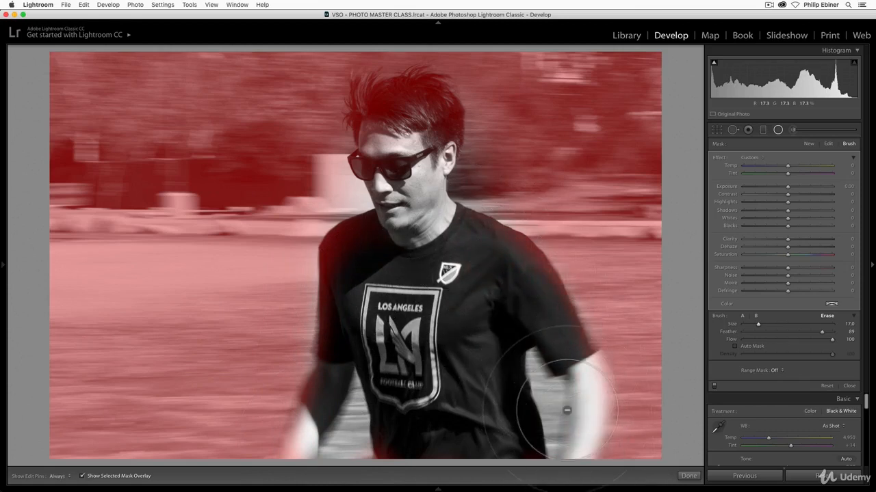
{"action": "key", "text": "h"}
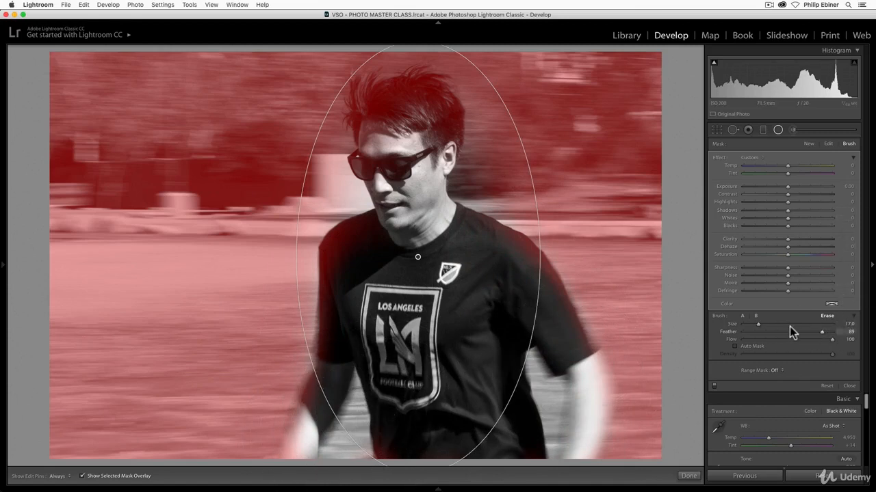
Erase the radial mask from the man's hair and head with Auto Mask enabled and the Erase brush at size 9.8.
{"action": "left_click", "coordinate": [751, 347]}
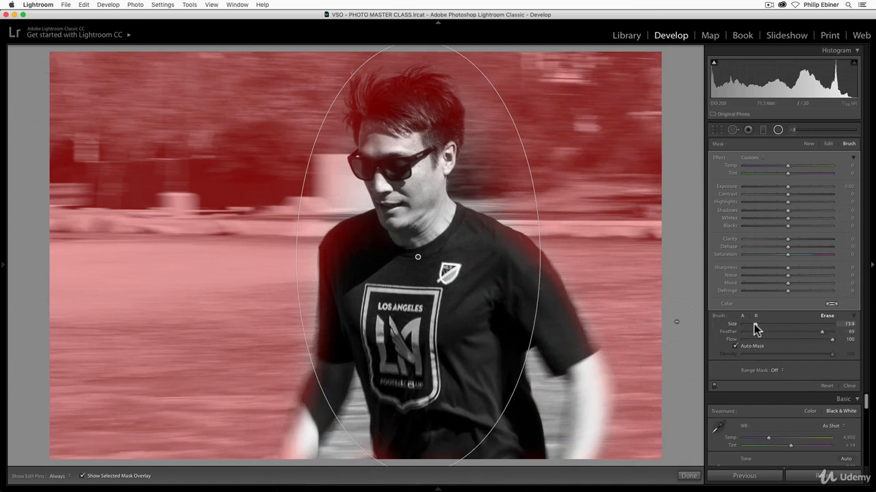
{"action": "left_click_drag", "start_coordinate": [751, 327], "coordinate": [750, 326]}
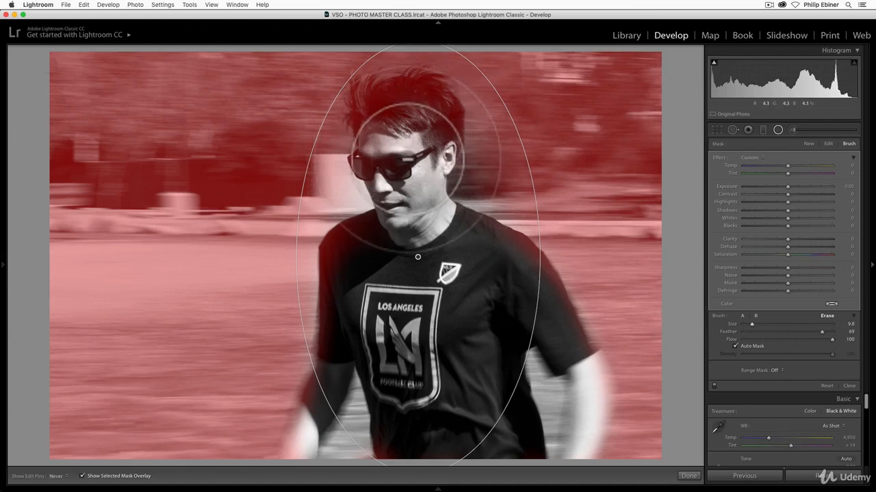
{"action": "key", "text": "h"}
{"action": "mouse_move", "coordinate": [461, 140]}
{"action": "left_mouse_down"}
{"action": "mouse_move", "coordinate": [481, 149]}
{"action": "mouse_move", "coordinate": [493, 179]}
{"action": "mouse_move", "coordinate": [484, 151]}
{"action": "mouse_move", "coordinate": [454, 133]}
{"action": "mouse_move", "coordinate": [403, 136]}
{"action": "mouse_move", "coordinate": [415, 123]}
{"action": "mouse_move", "coordinate": [406, 134]}
{"action": "mouse_move", "coordinate": [413, 158]}
{"action": "mouse_move", "coordinate": [446, 155]}
{"action": "mouse_move", "coordinate": [455, 145]}
{"action": "mouse_move", "coordinate": [472, 167]}
{"action": "mouse_move", "coordinate": [480, 149]}
{"action": "mouse_move", "coordinate": [490, 173]}
{"action": "left_mouse_up"}
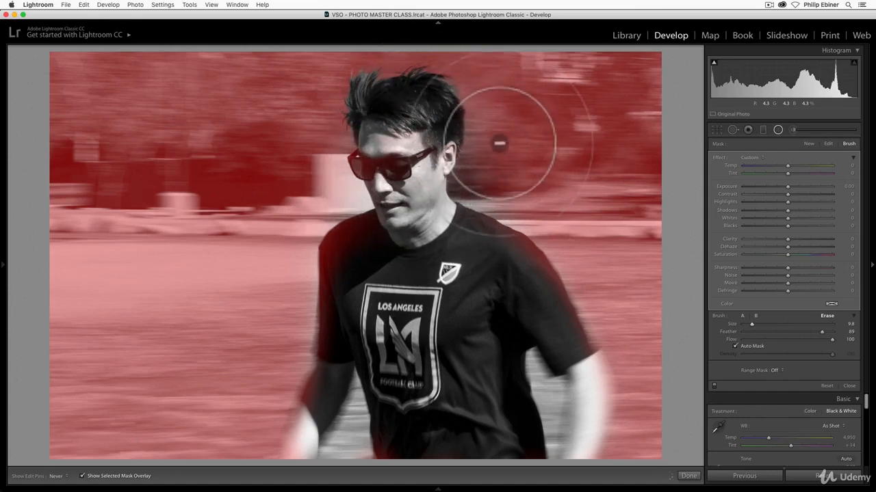
{"action": "mouse_move", "coordinate": [484, 125]}
{"action": "left_mouse_down"}
{"action": "mouse_move", "coordinate": [504, 156]}
{"action": "mouse_move", "coordinate": [493, 184]}
{"action": "mouse_move", "coordinate": [427, 165]}
{"action": "left_mouse_up"}
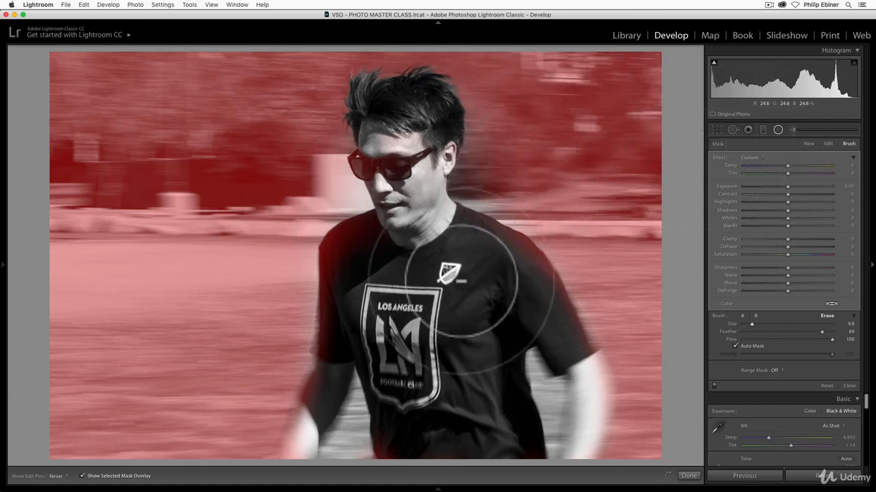
{"action": "key", "text": "h"}
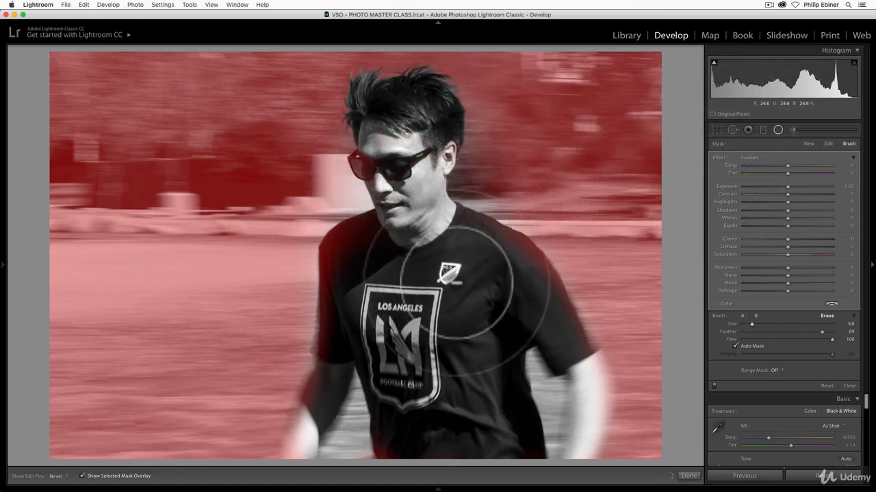
{"action": "key", "text": "h"}
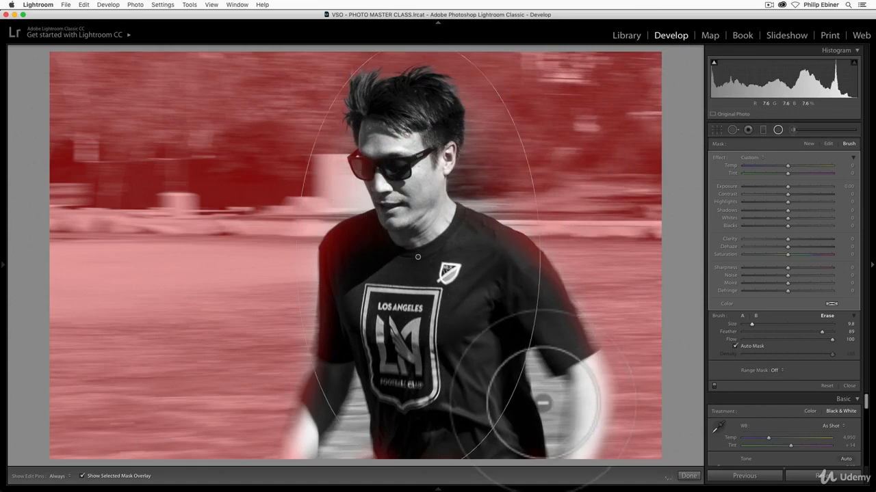
Paint the radial mask back onto the background between the man's arms and torso with brush A at size 4.6.
{"action": "left_click", "coordinate": [742, 316]}
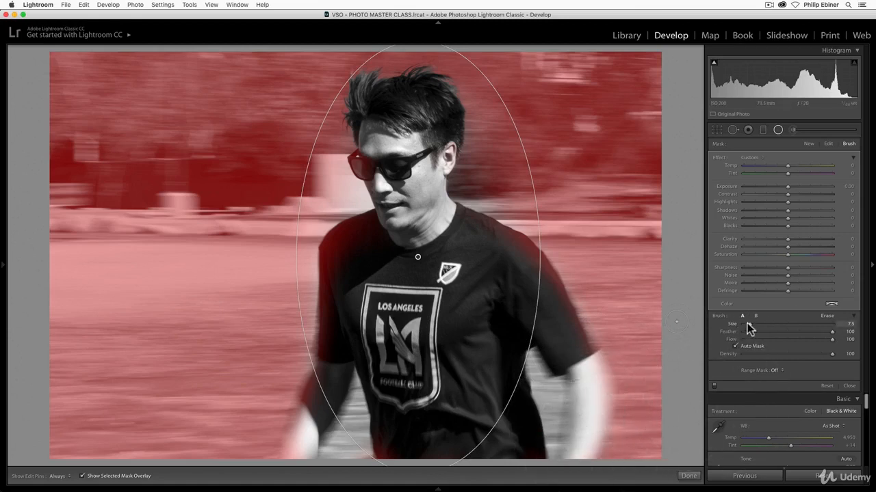
{"action": "left_click_drag", "start_coordinate": [569, 420], "coordinate": [570, 472]}
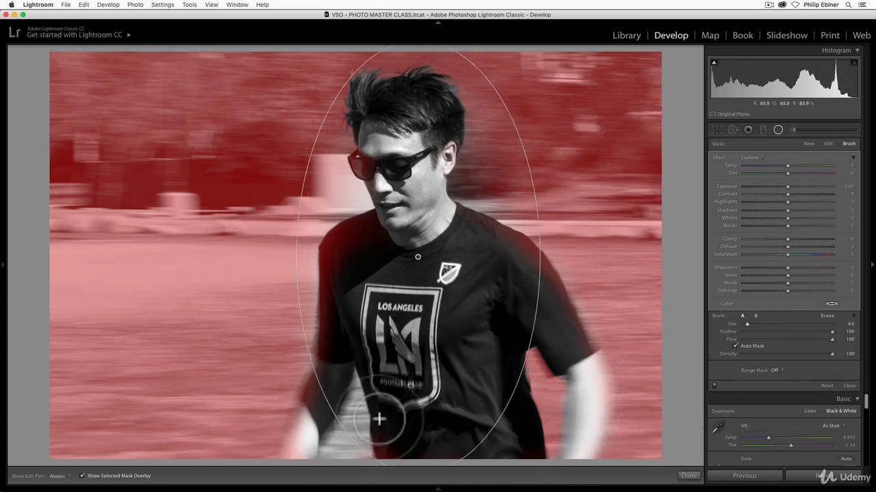
{"action": "left_click_drag", "start_coordinate": [379, 419], "coordinate": [375, 463]}
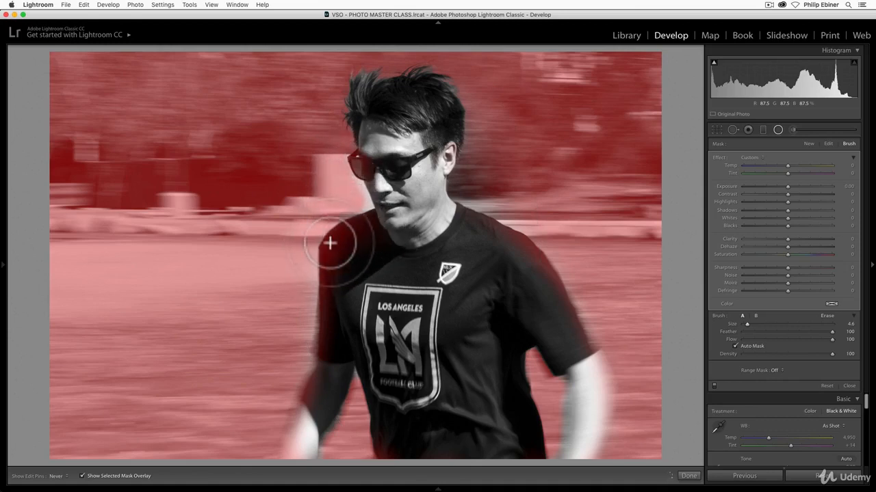
{"action": "key", "text": "h"}
Erase the remaining radial mask around the man's face and neck with the Erase brush at size 7.5, and hide the overlay.
{"action": "left_click", "coordinate": [826, 315]}
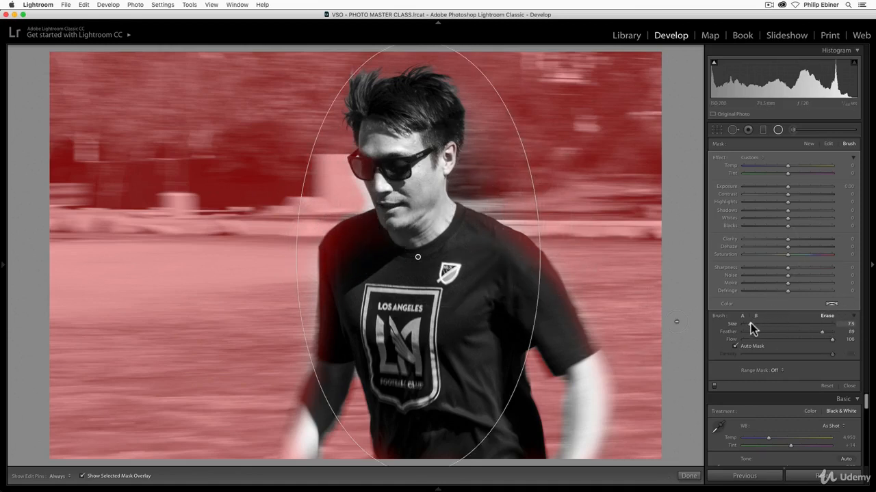
{"action": "left_click_drag", "start_coordinate": [750, 323], "coordinate": [749, 324]}
{"action": "key", "text": "h"}
{"action": "left_click_drag", "start_coordinate": [420, 215], "coordinate": [408, 208]}
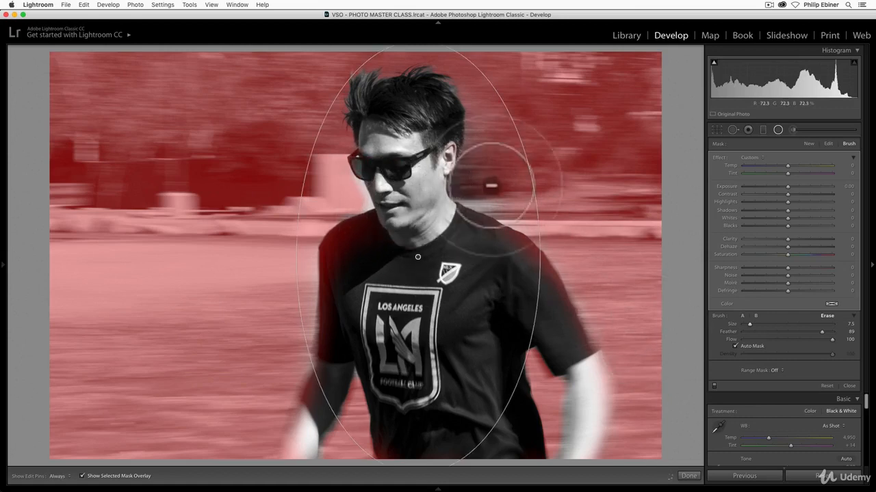
{"action": "left_click_drag", "start_coordinate": [477, 206], "coordinate": [456, 183]}
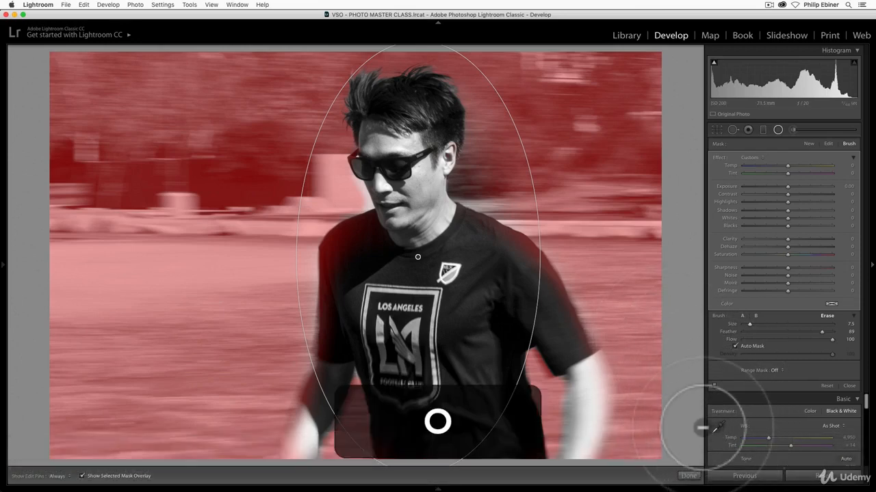
{"action": "key", "text": "o"}
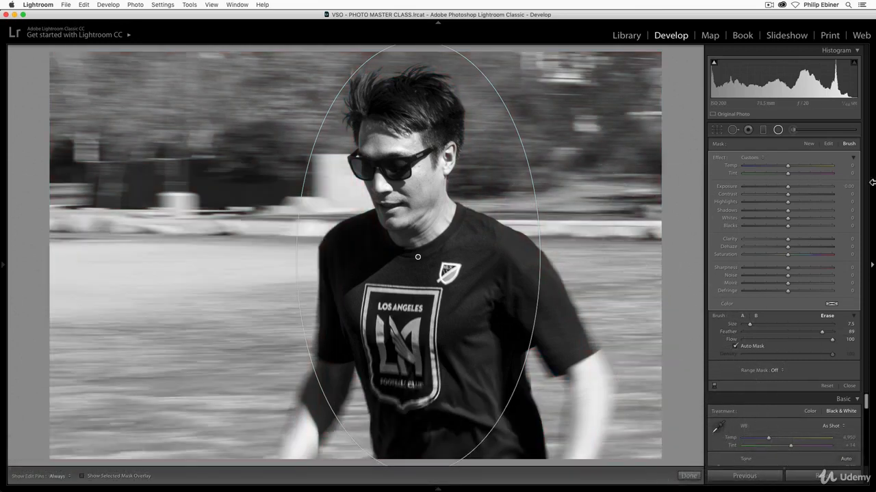
Set the radial filter's Exposure to 0.43, Shadows to 32 and Sharpness to -69.
{"action": "mouse_move", "coordinate": [787, 186]}
{"action": "left_mouse_down"}
{"action": "mouse_move", "coordinate": [797, 188]}
{"action": "mouse_move", "coordinate": [790, 186]}
{"action": "left_mouse_up"}
{"action": "double_click", "coordinate": [791, 187]}
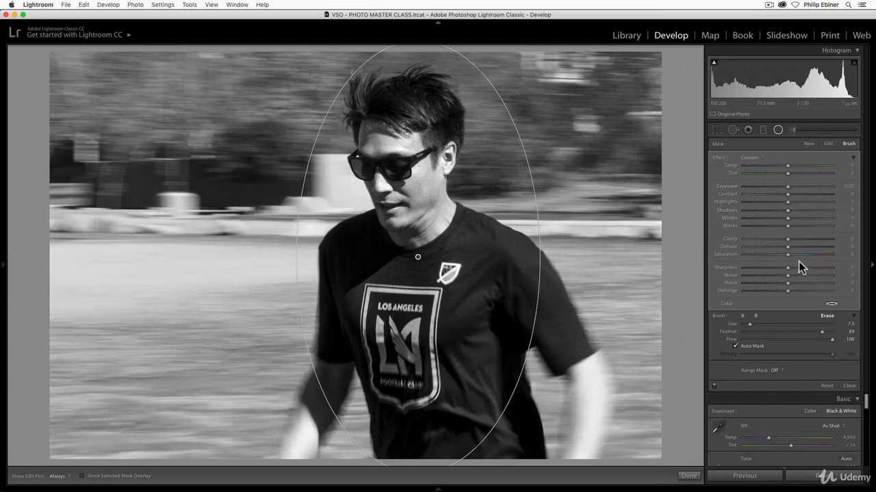
{"action": "left_click_drag", "start_coordinate": [790, 210], "coordinate": [803, 211]}
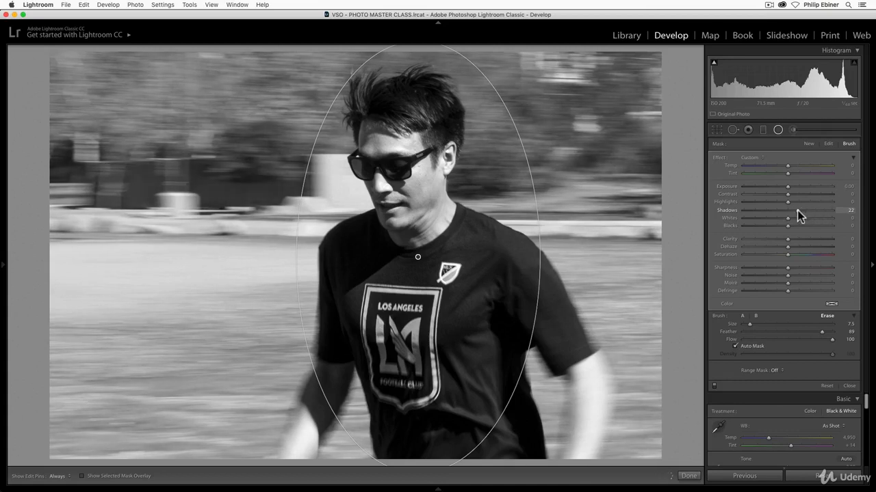
{"action": "left_click_drag", "start_coordinate": [797, 210], "coordinate": [794, 188]}
{"action": "double_click", "coordinate": [804, 210]}
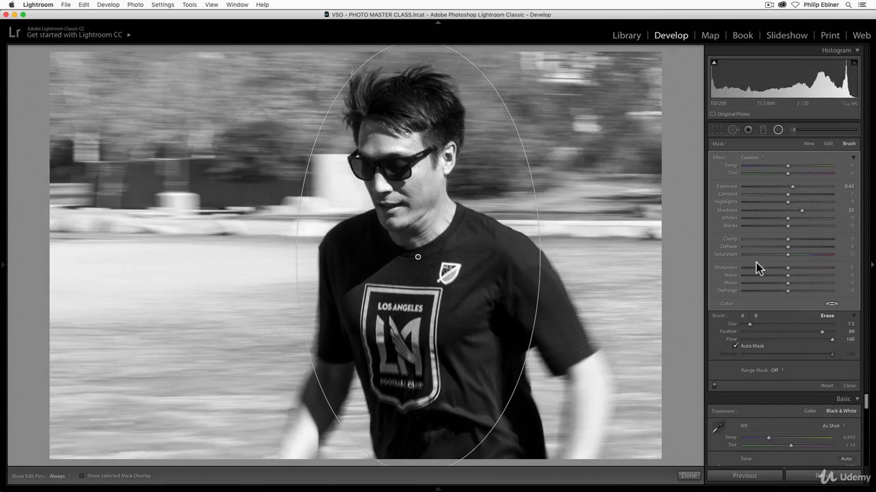
{"action": "left_click_drag", "start_coordinate": [752, 269], "coordinate": [734, 270]}
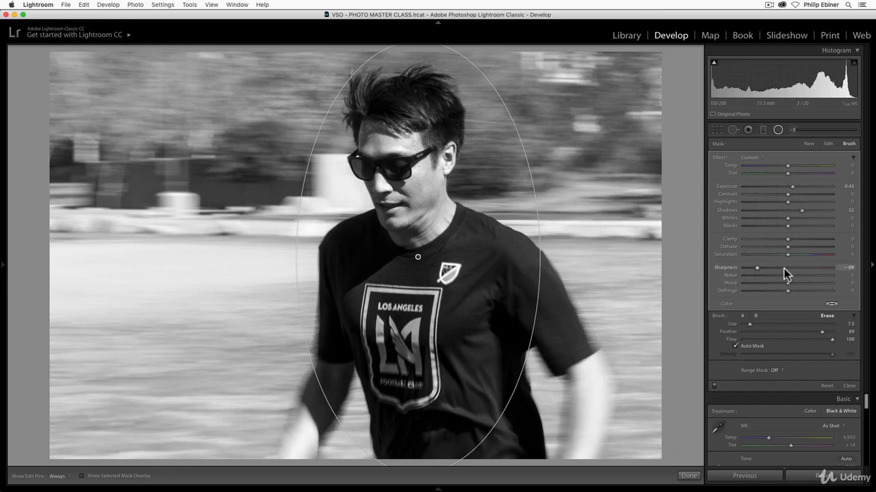
Set the radial filter's Clarity to -25, then compare the photo with the filter off and on before closing it.
{"action": "mouse_move", "coordinate": [783, 242]}
{"action": "left_mouse_down"}
{"action": "mouse_move", "coordinate": [743, 239]}
{"action": "mouse_move", "coordinate": [779, 239]}
{"action": "left_mouse_up"}
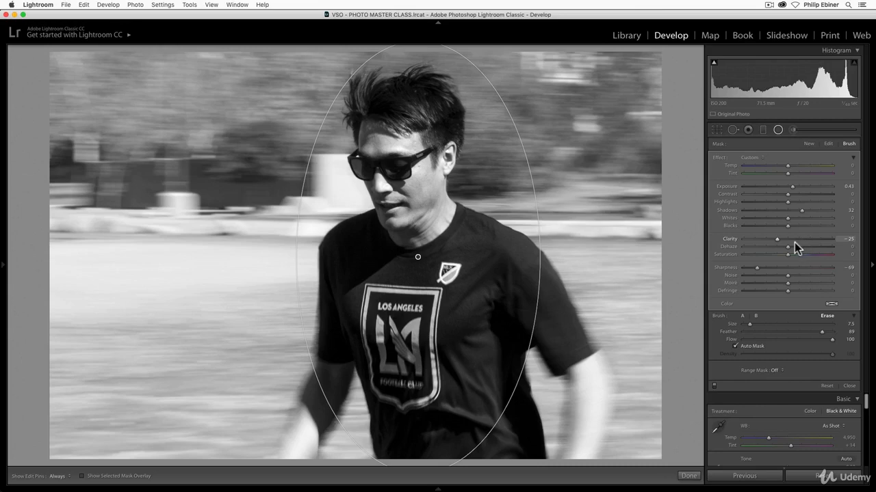
{"action": "left_click", "coordinate": [714, 388]}
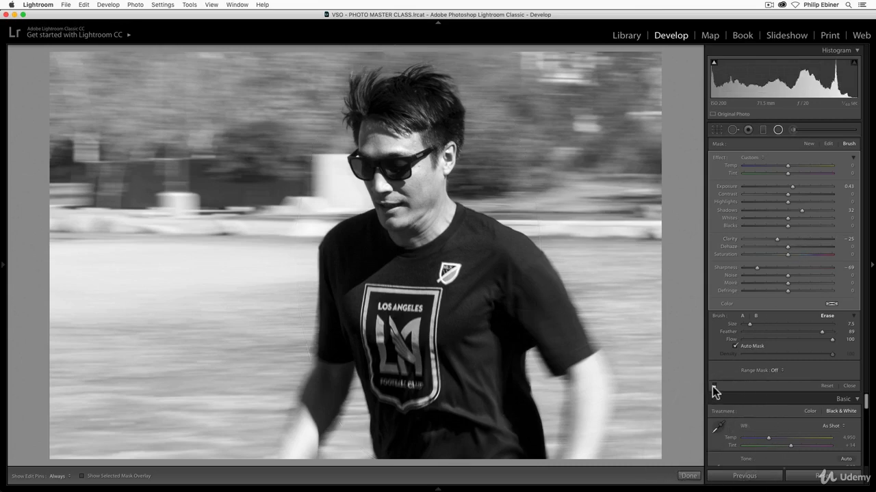
{"action": "left_click", "coordinate": [713, 388]}
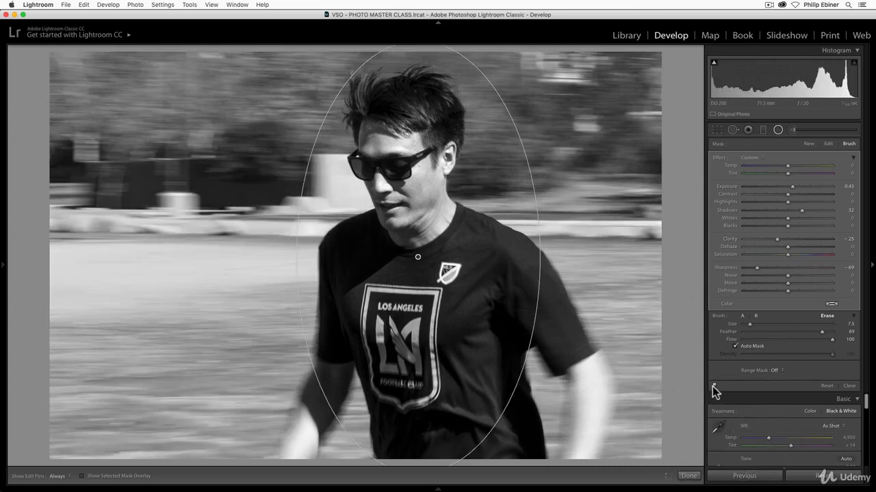
{"action": "left_click", "coordinate": [713, 388]}
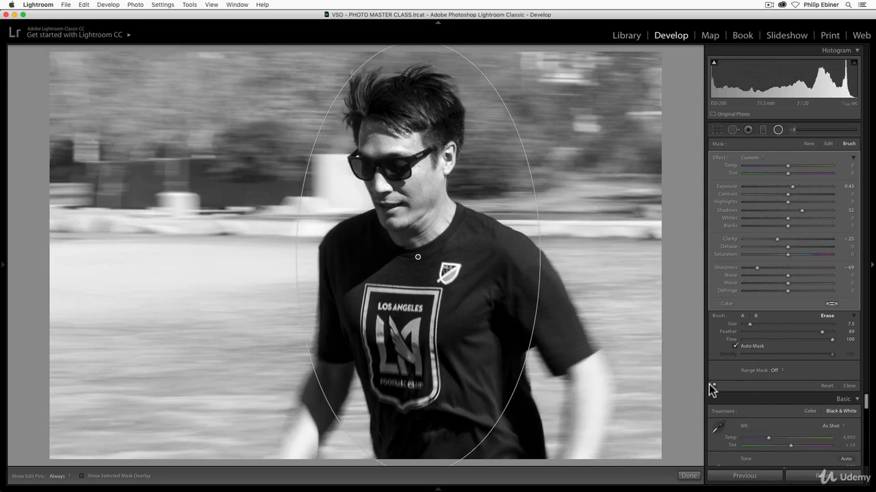
{"action": "left_click", "coordinate": [688, 475]}
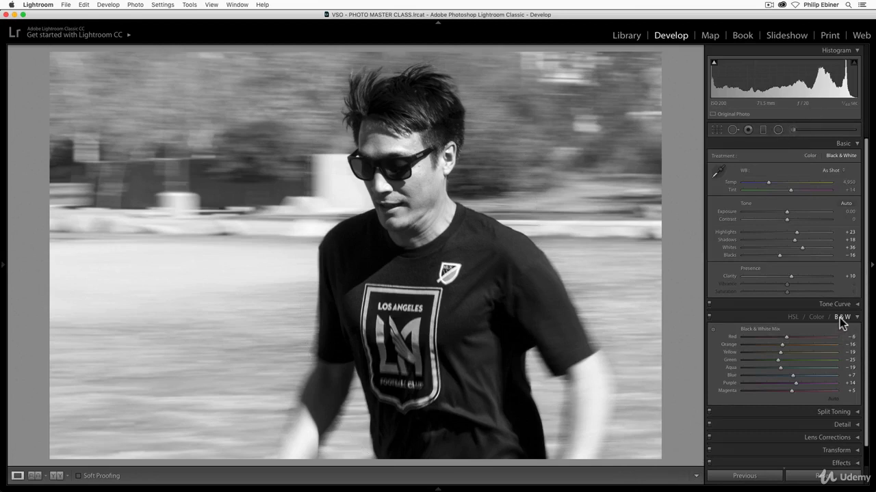
Set the Black & White Mix to Orange -23, Yellow +25 and Green +23.
{"action": "left_click", "coordinate": [859, 143]}
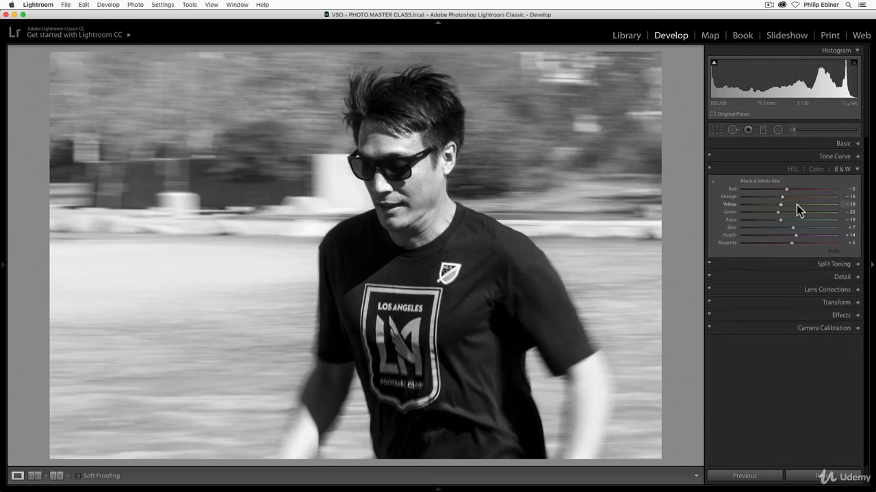
{"action": "left_click_drag", "start_coordinate": [841, 198], "coordinate": [846, 199]}
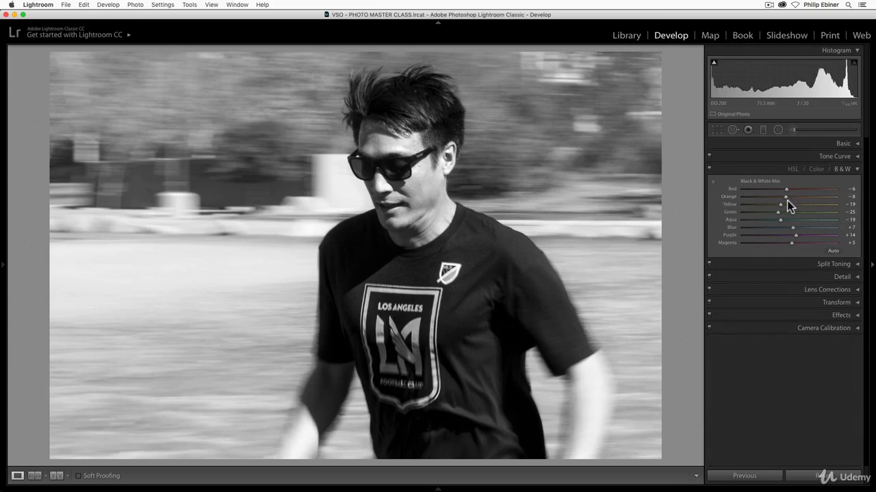
{"action": "left_click_drag", "start_coordinate": [780, 204], "coordinate": [801, 205]}
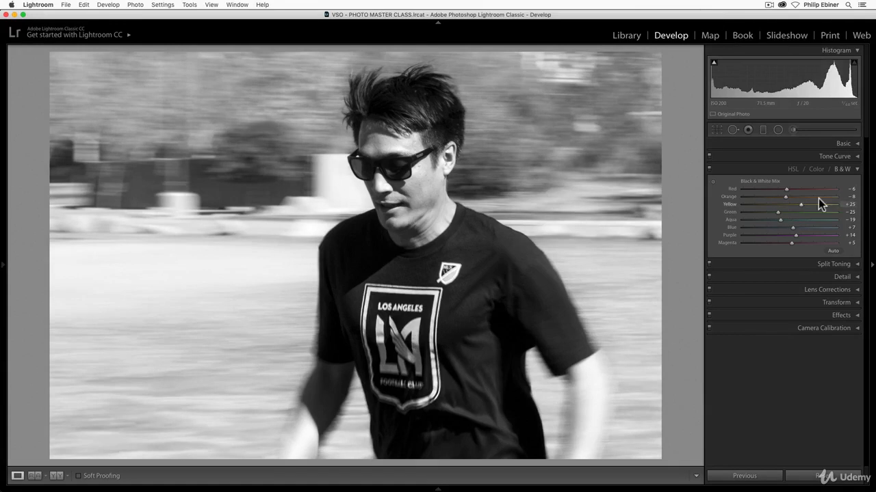
{"action": "mouse_move", "coordinate": [787, 199]}
{"action": "left_mouse_down"}
{"action": "mouse_move", "coordinate": [772, 198]}
{"action": "mouse_move", "coordinate": [805, 197]}
{"action": "mouse_move", "coordinate": [777, 199]}
{"action": "left_mouse_up"}
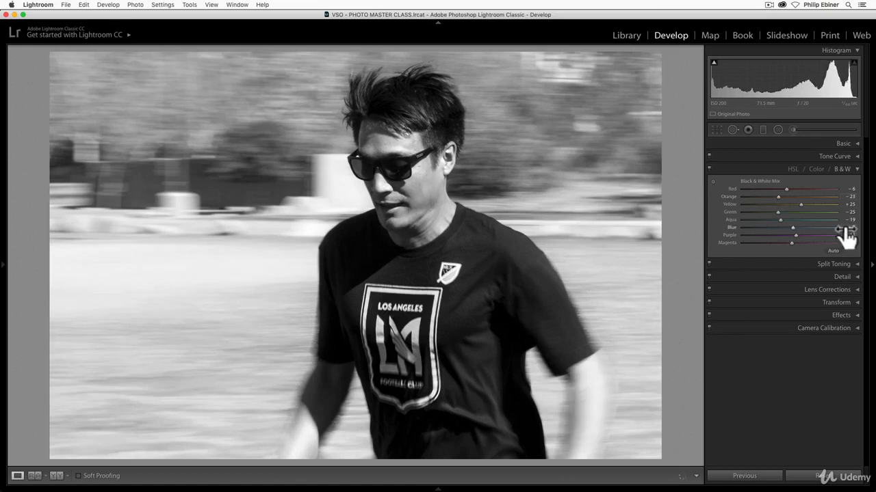
{"action": "left_click_drag", "start_coordinate": [776, 214], "coordinate": [803, 221]}
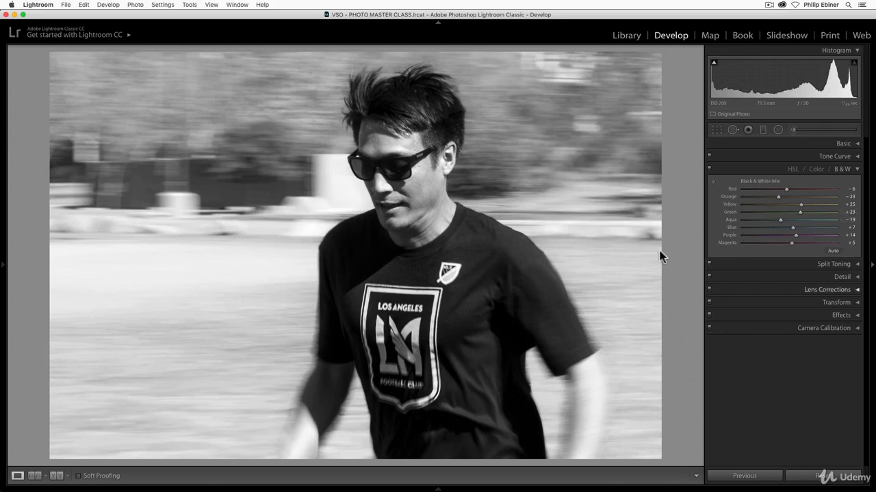
Compare the original and edited photo by cycling through the side-by-side, split and top/bottom before/after views.
{"action": "key", "text": "super+1"}
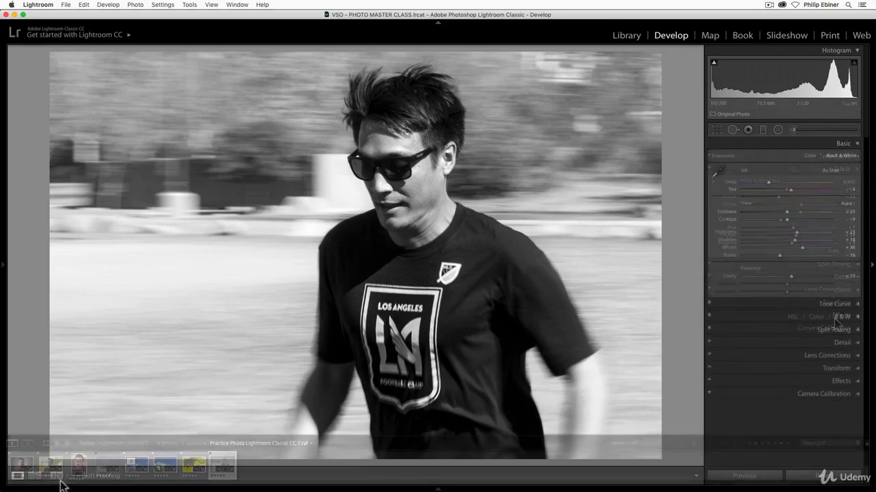
{"action": "left_click", "coordinate": [56, 477]}
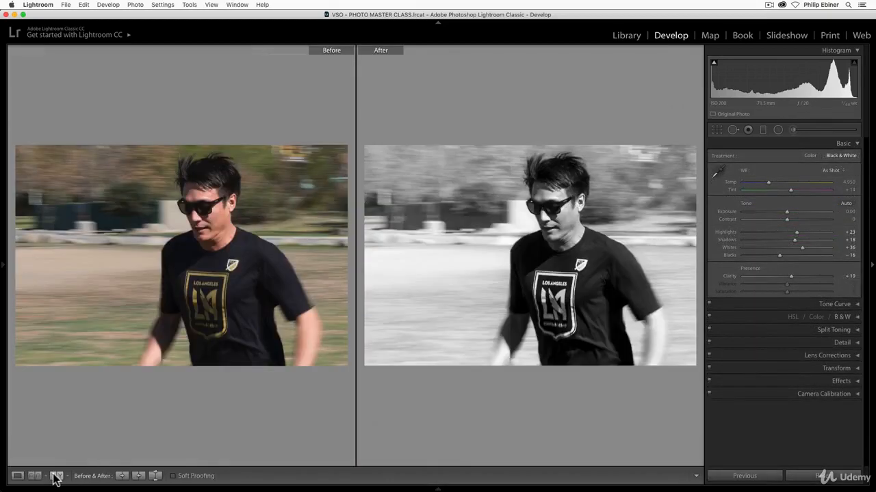
{"action": "left_click", "coordinate": [56, 477]}
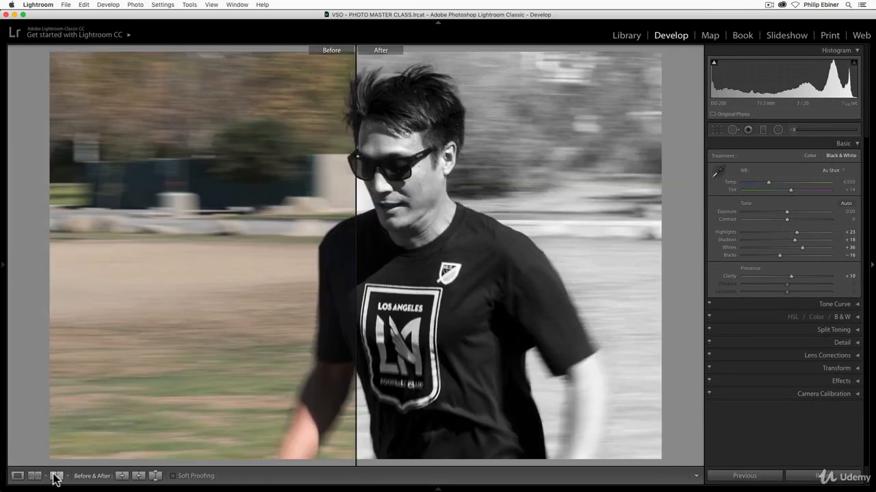
{"action": "left_click", "coordinate": [56, 477]}
{"action": "left_click", "coordinate": [56, 477]}
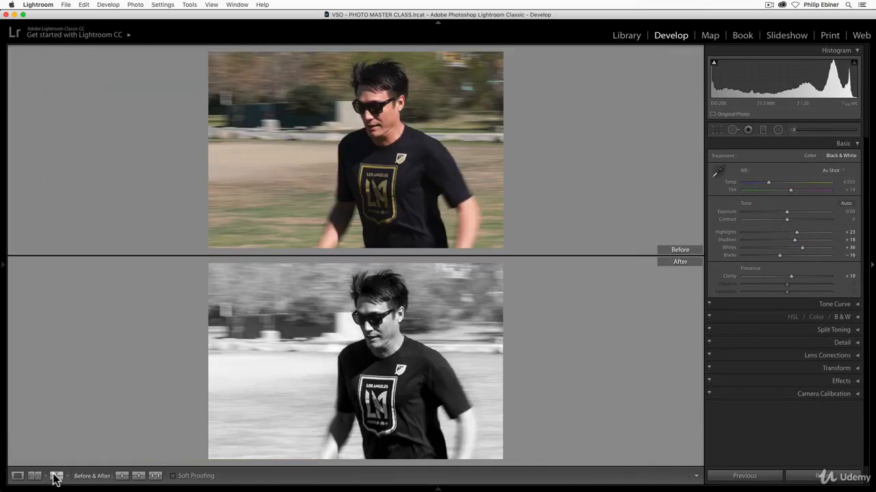
{"action": "left_click", "coordinate": [56, 477]}
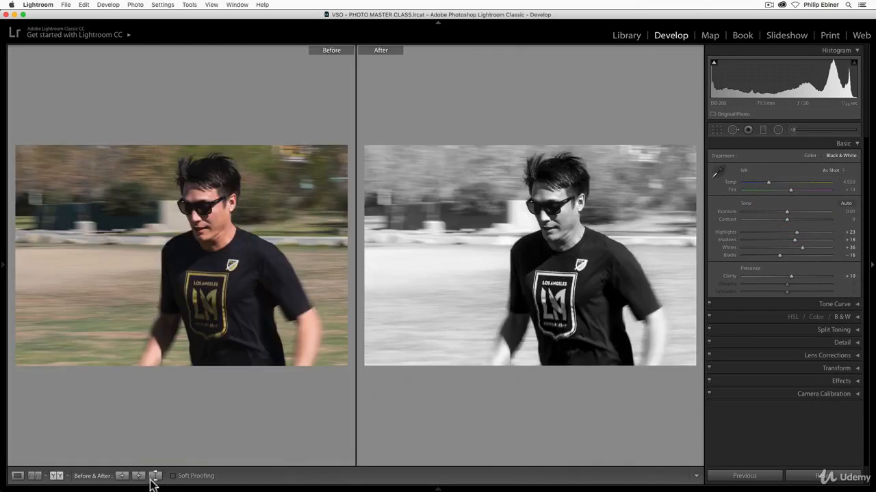
{"action": "left_click", "coordinate": [56, 477]}
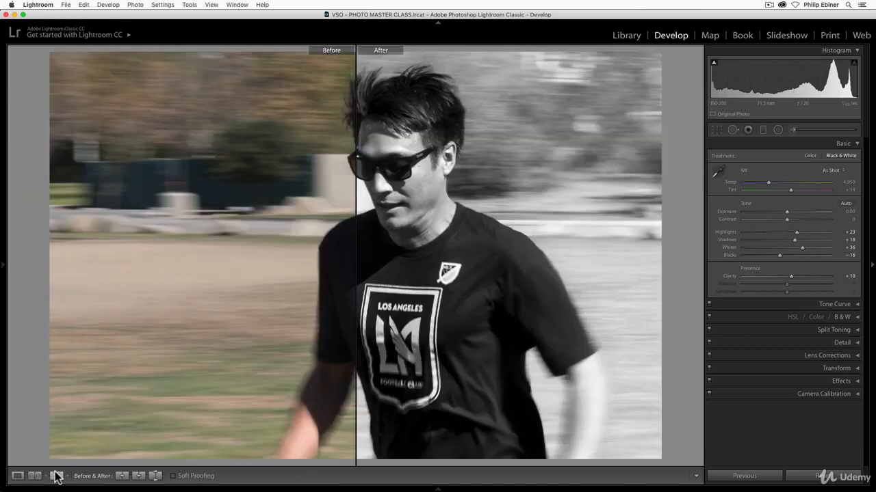
Swap the before and after settings, swap them back, and return to the single-photo view.
{"action": "left_click", "coordinate": [156, 477]}
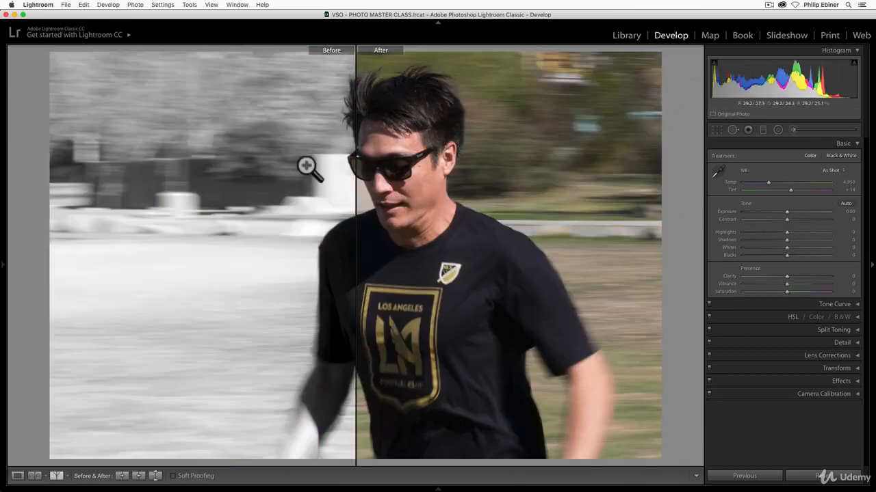
{"action": "left_click", "coordinate": [156, 479]}
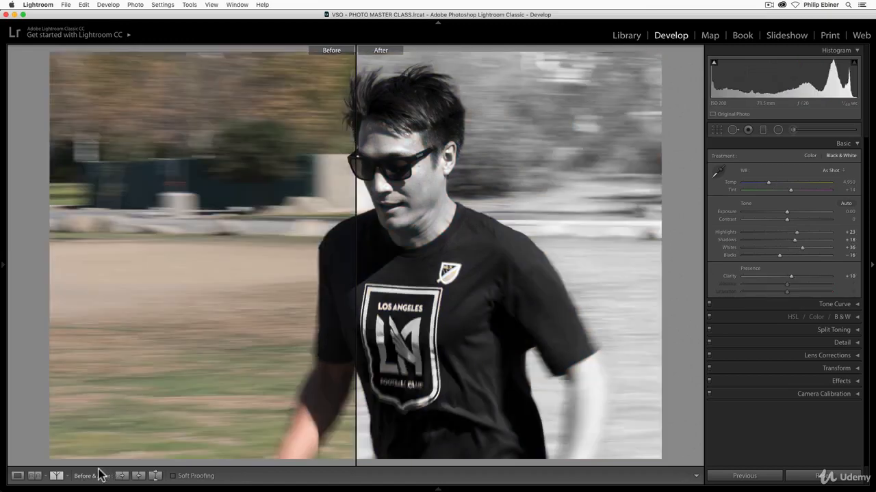
{"action": "key", "text": "y"}
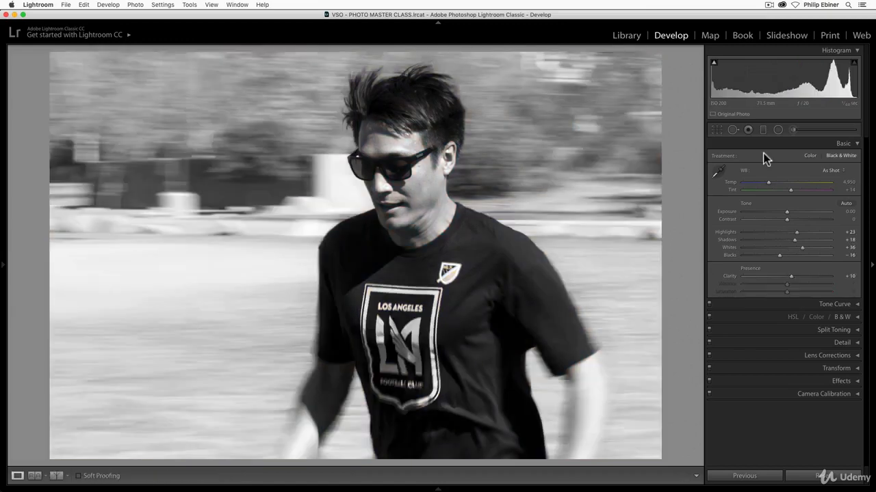